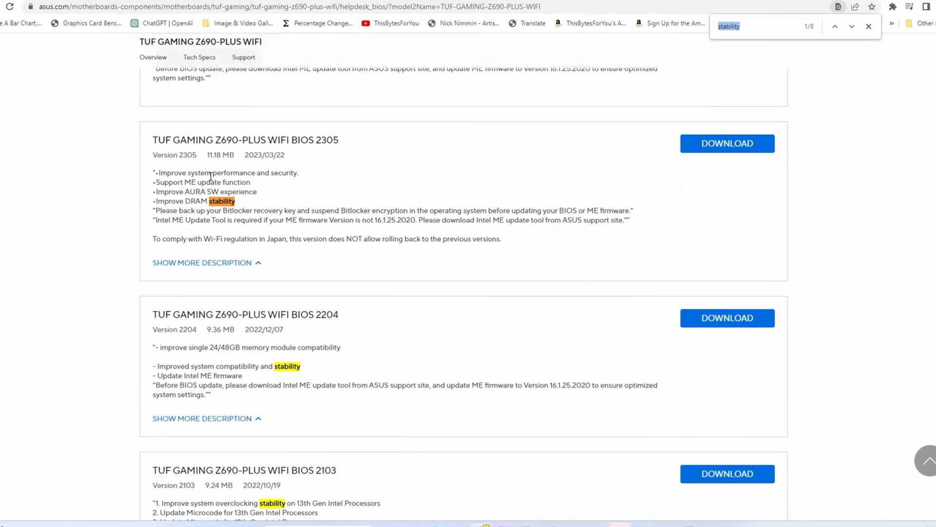
# Examine the stability notes in the BIOS release list for the TUF GAMING Z690-PLUS WIFI on the ASUS support page
pyautogui.scroll(-9, 77, 209)
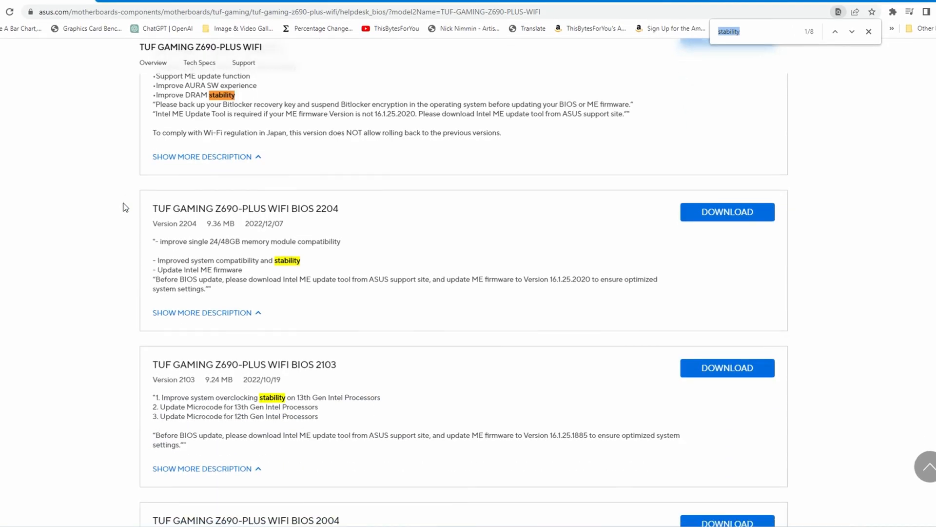
pyautogui.scroll(-10, 72, 205)
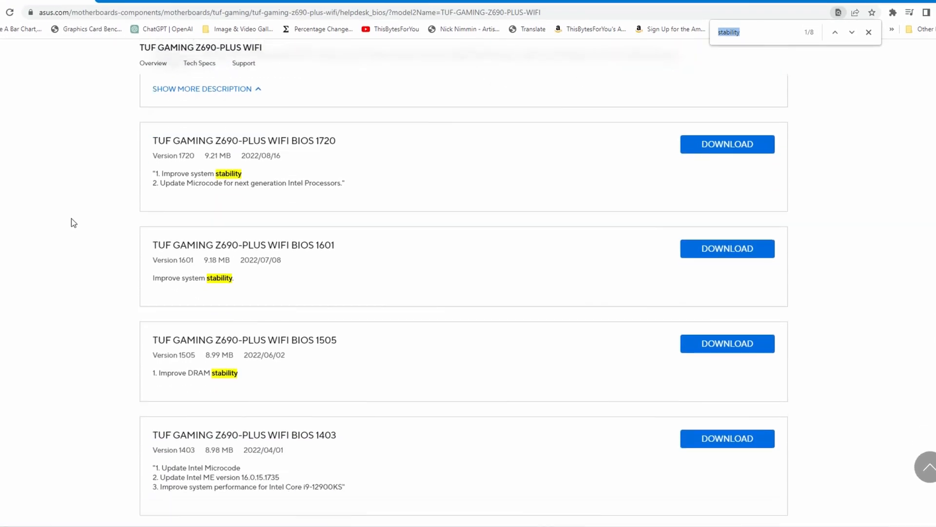
pyautogui.scroll(-6, 71, 207)
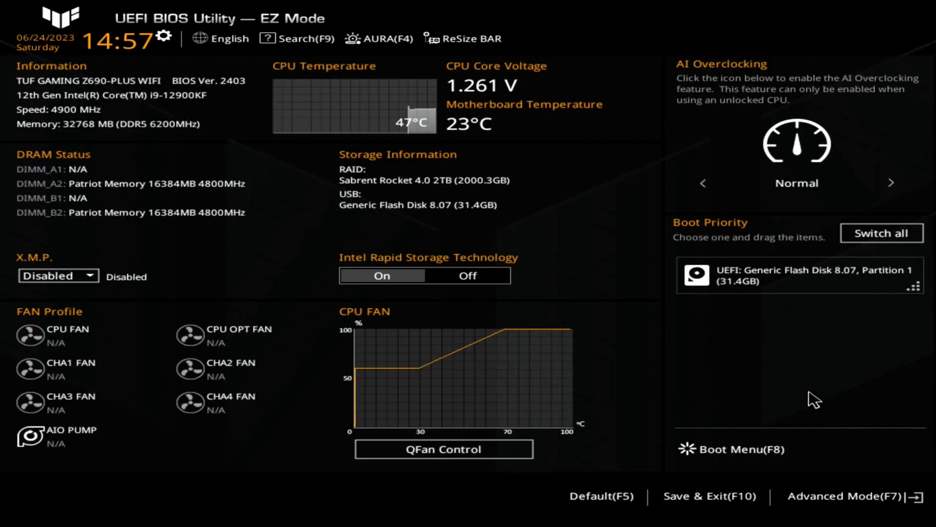
# Switch the BIOS to Advanced Mode and load the optimized defaults
pyautogui.click(863, 497)
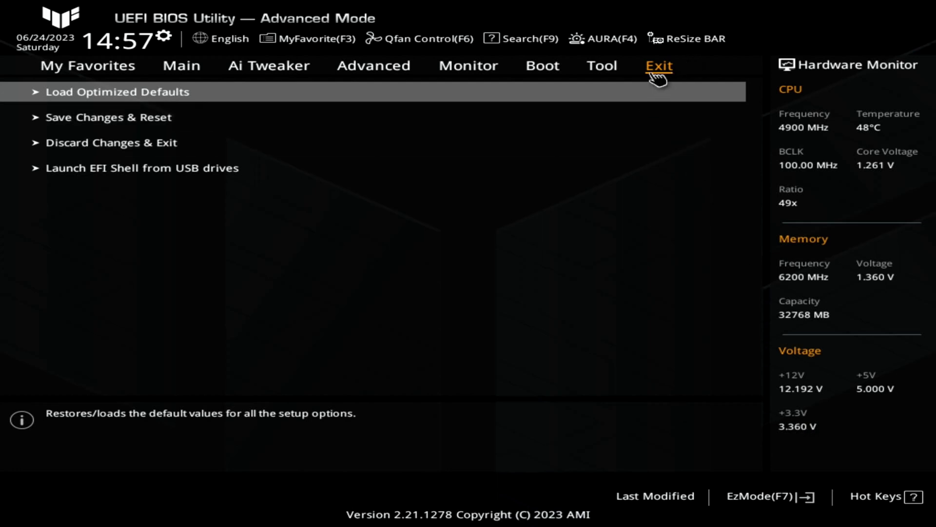
pyautogui.click(133, 95)
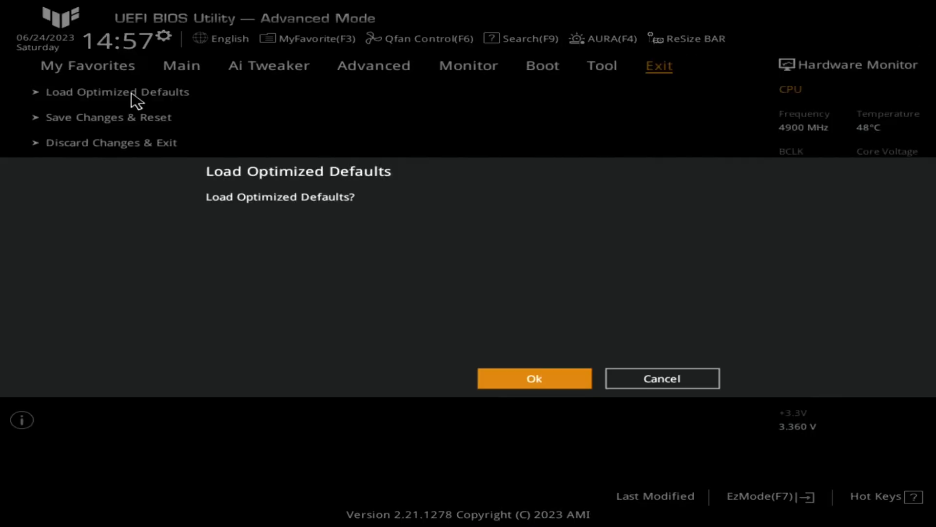
pyautogui.click(510, 386)
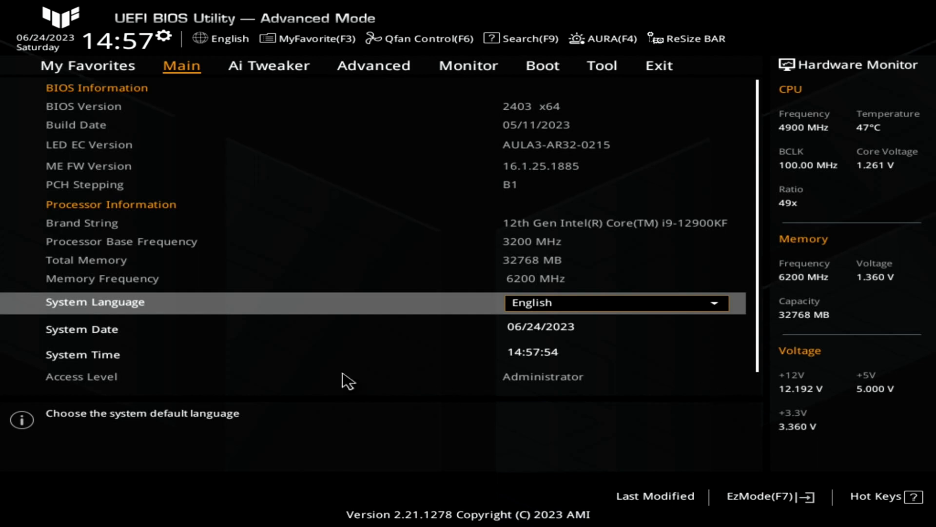
# Check the system date and time settings and close them without saving
pyautogui.click(71, 44)
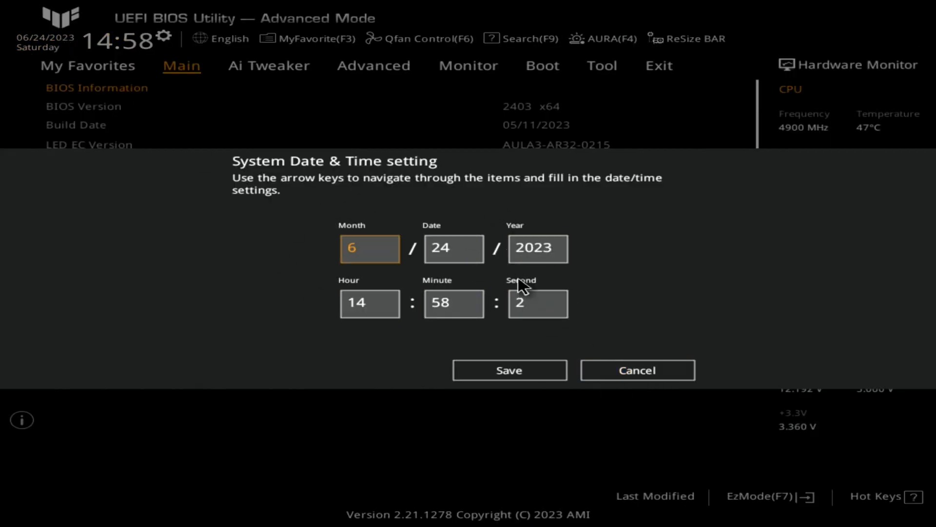
pyautogui.press('Escape')
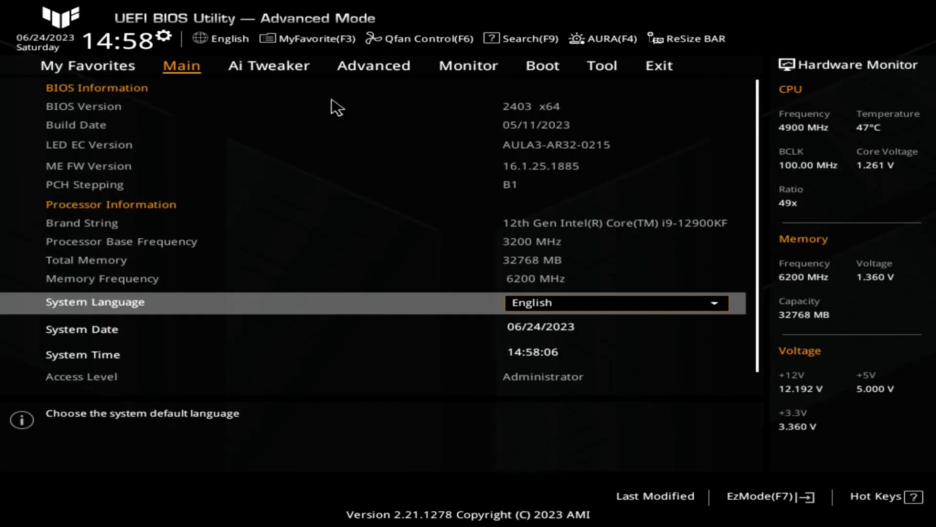
# Set Ai Overclock Tuner to XMP II in the Ai Tweaker settings
pyautogui.click(276, 69)
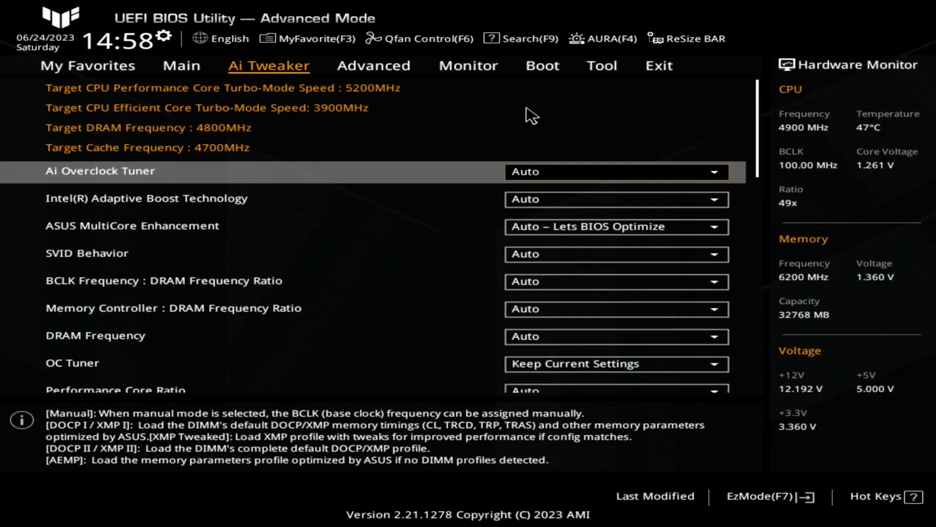
pyautogui.press('Return')
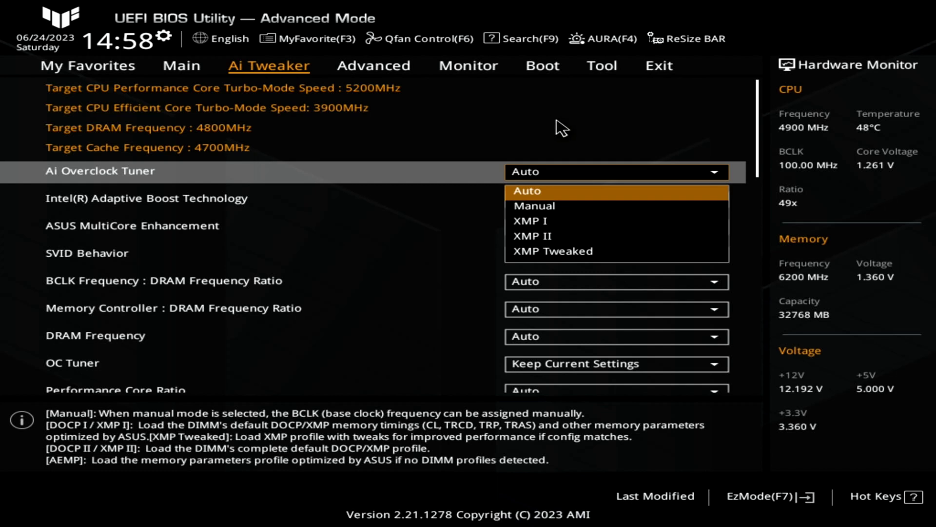
pyautogui.press('Down')
pyautogui.press('Down')
pyautogui.press('Down')
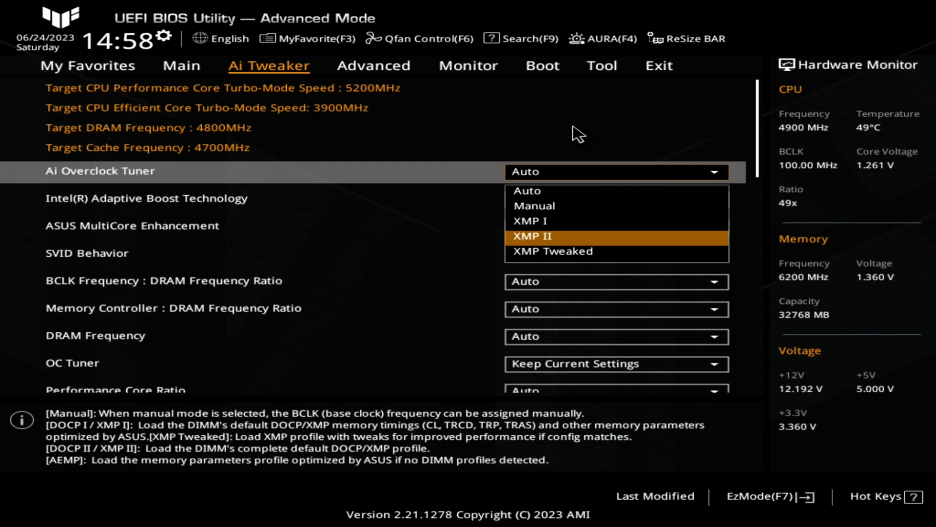
pyautogui.press('Return')
# Review the remaining Ai Tweaker settings from the XMP profile down to V/F Point Offset
pyautogui.press('Down')
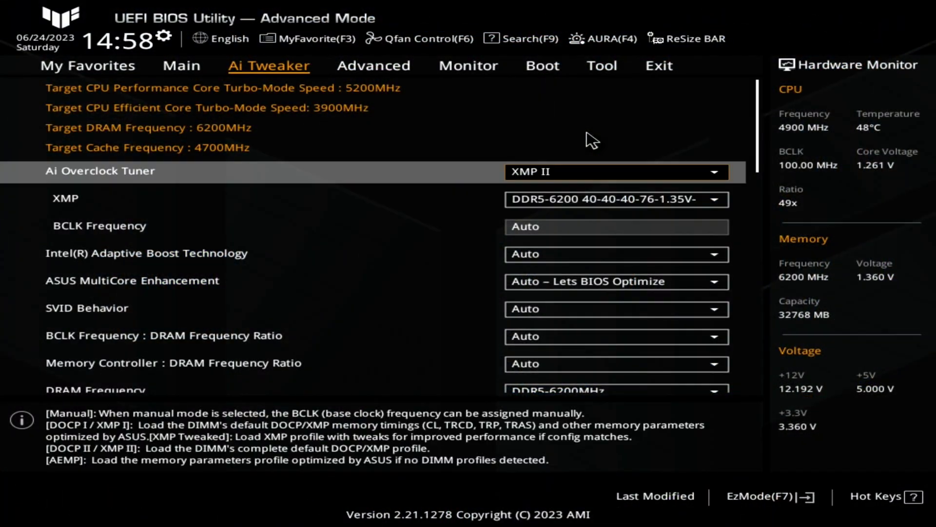
pyautogui.press('Down')
pyautogui.press('Down')
pyautogui.press('Down')
pyautogui.press('Down')
pyautogui.press('Down')
pyautogui.press('Down')
pyautogui.press('Down')
pyautogui.press('Down')
pyautogui.press('Down')
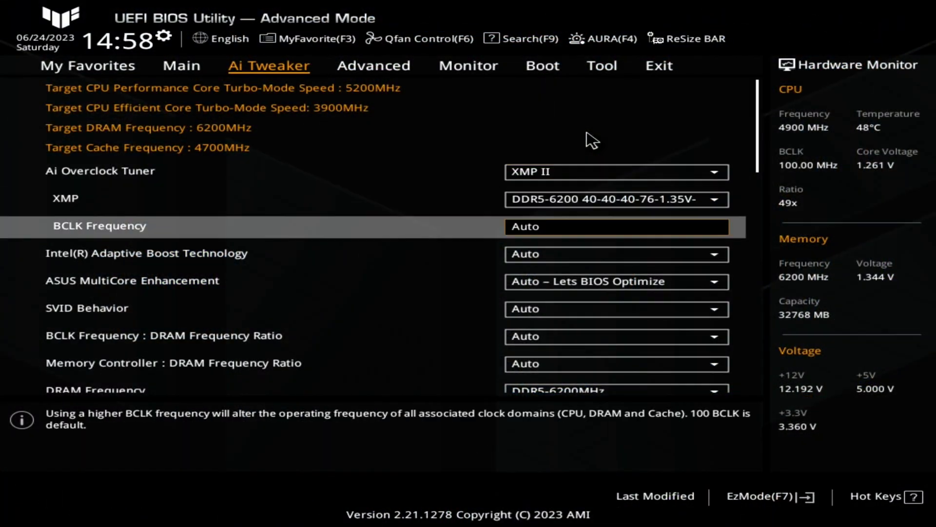
pyautogui.press('Down')
pyautogui.press('Down')
pyautogui.press('Down')
pyautogui.press('Down')
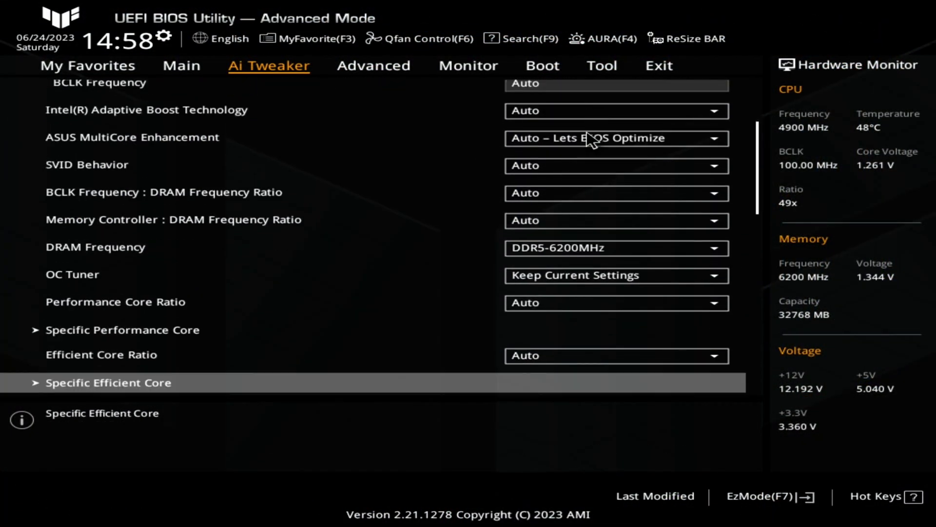
pyautogui.press('Down')
pyautogui.press('Down')
pyautogui.press('Down')
pyautogui.press('Down')
pyautogui.press('Down')
pyautogui.press('Down')
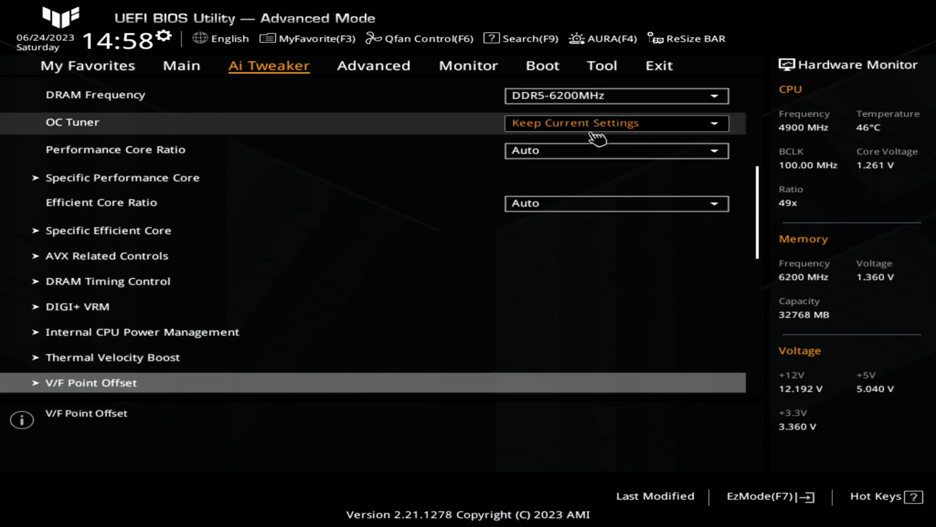
# Check the Security Device Support setting under Trusted Computing in the Advanced settings
pyautogui.press('Right')
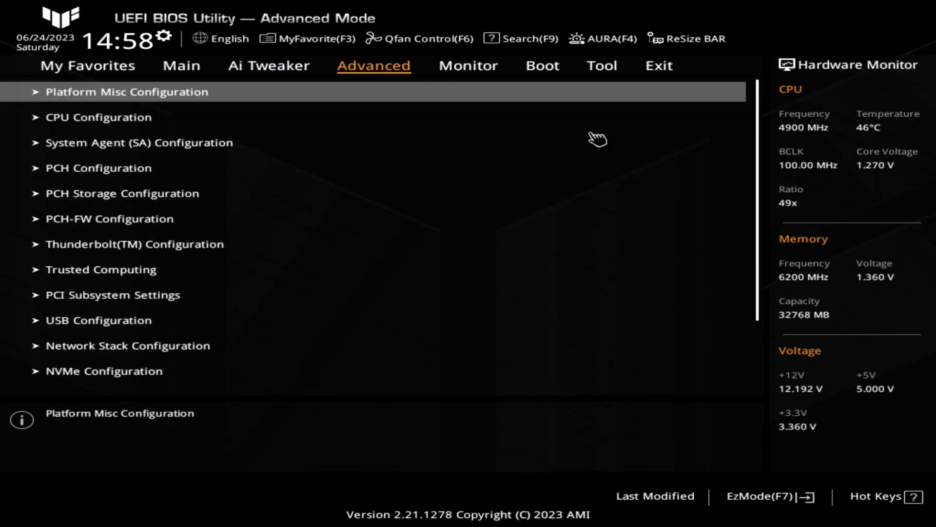
pyautogui.press('Down')
pyautogui.press('Down')
pyautogui.press('Down')
pyautogui.press('Down')
pyautogui.press('Down')
pyautogui.press('Down')
pyautogui.press('Down')
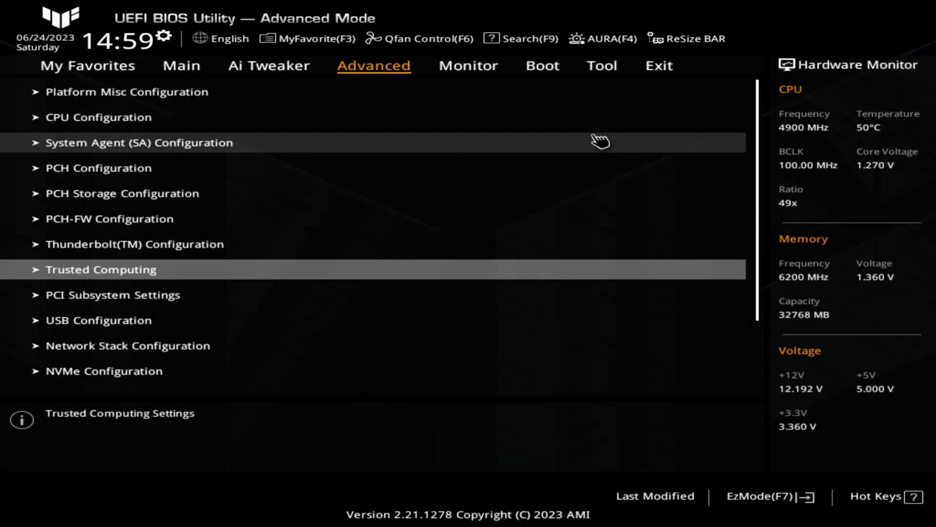
pyautogui.press('Return')
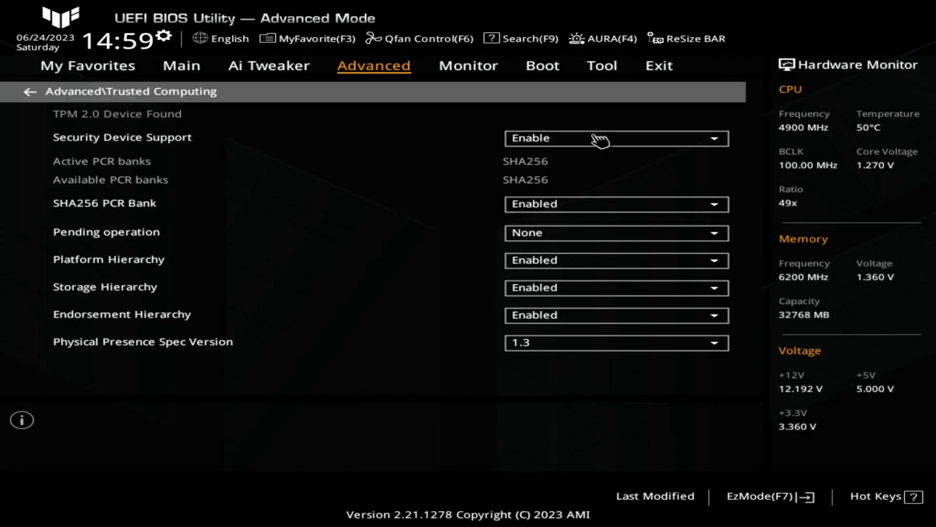
pyautogui.press('Down')
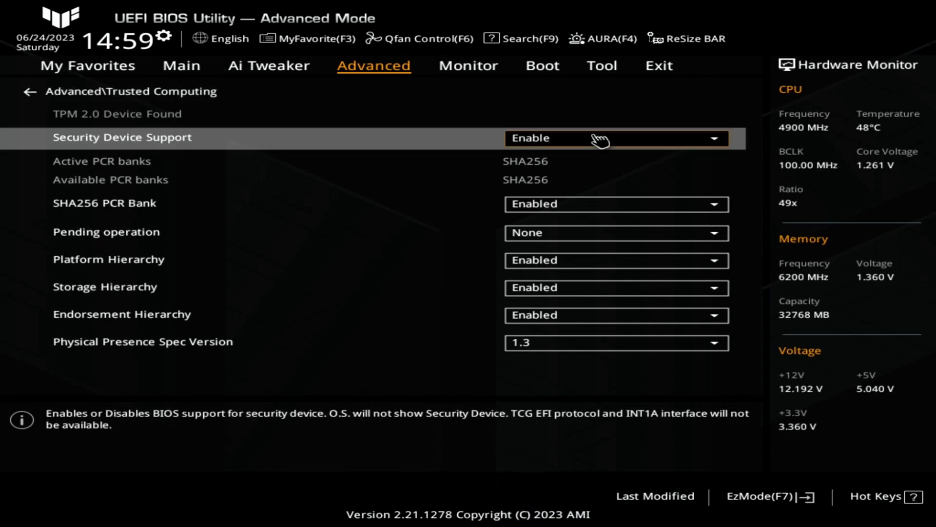
# Check Above 4G Decoding and Re-Size BAR Support in the PCI Subsystem Settings
pyautogui.press('Escape')
pyautogui.press('Down')
pyautogui.press('Return')
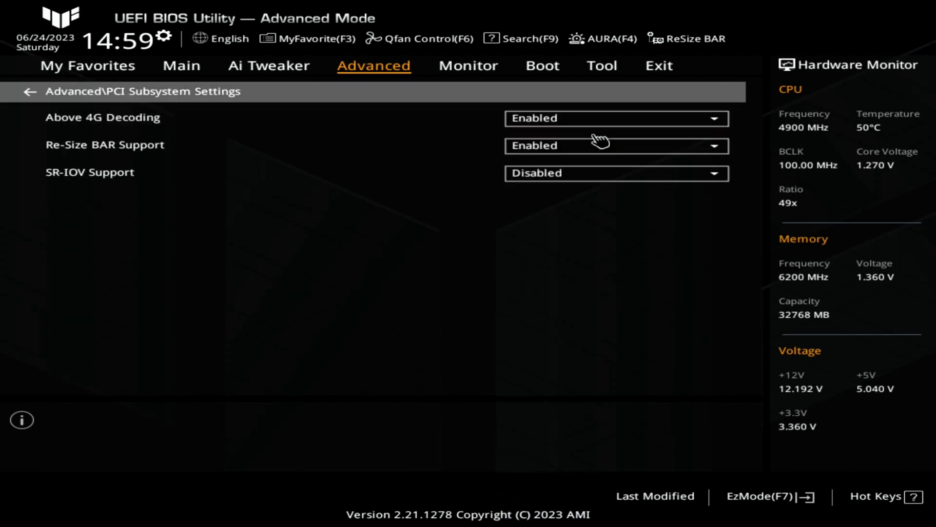
pyautogui.press('Down')
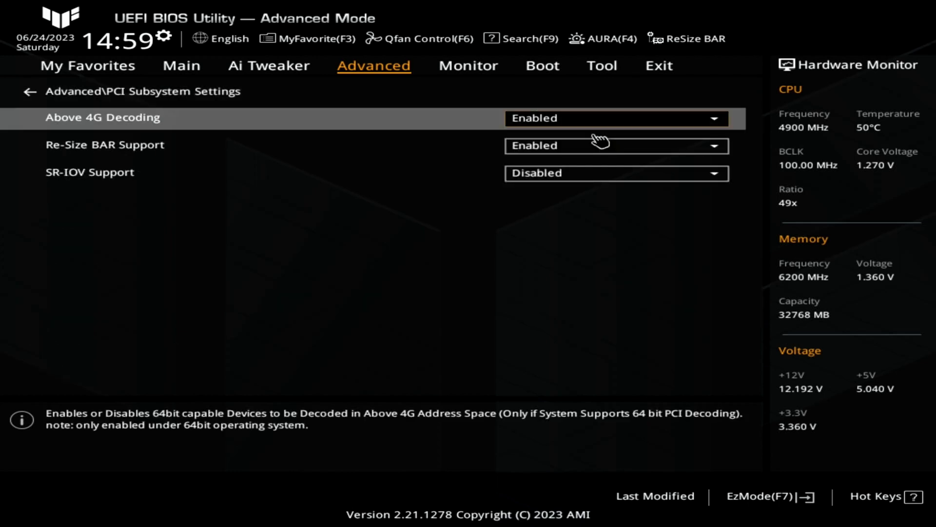
pyautogui.press('Down')
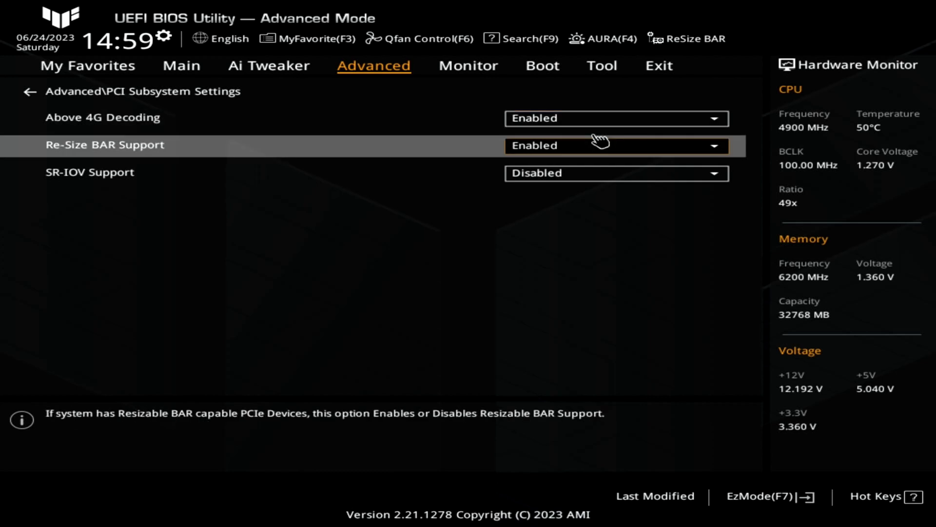
# Check the NVMe Configuration for detected controllers and drives
pyautogui.press('Return')
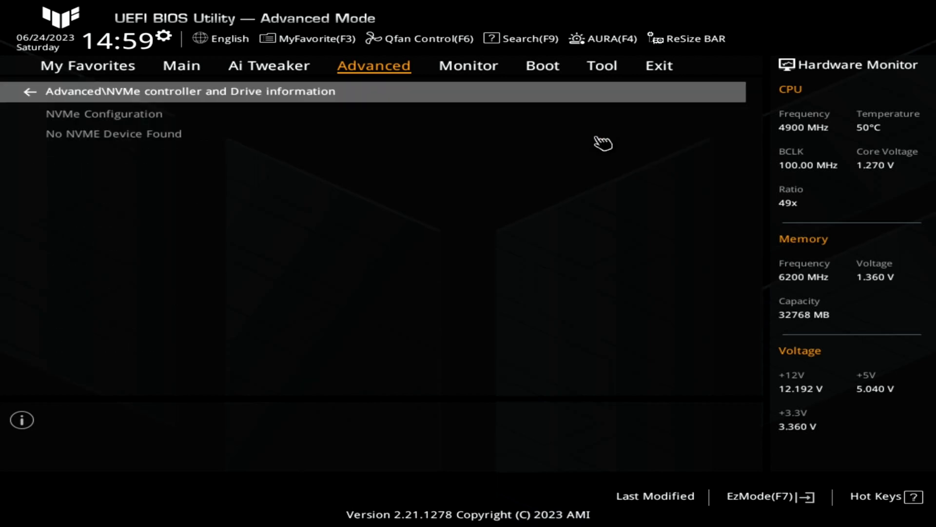
pyautogui.press('Escape')
pyautogui.press('Down')
pyautogui.press('Return')
pyautogui.press('Escape')
# Inspect the Sabrent Rocket 4.0 2TB disk under Intel Rapid Storage Technology
pyautogui.press('Down')
pyautogui.press('Down')
pyautogui.press('Down')
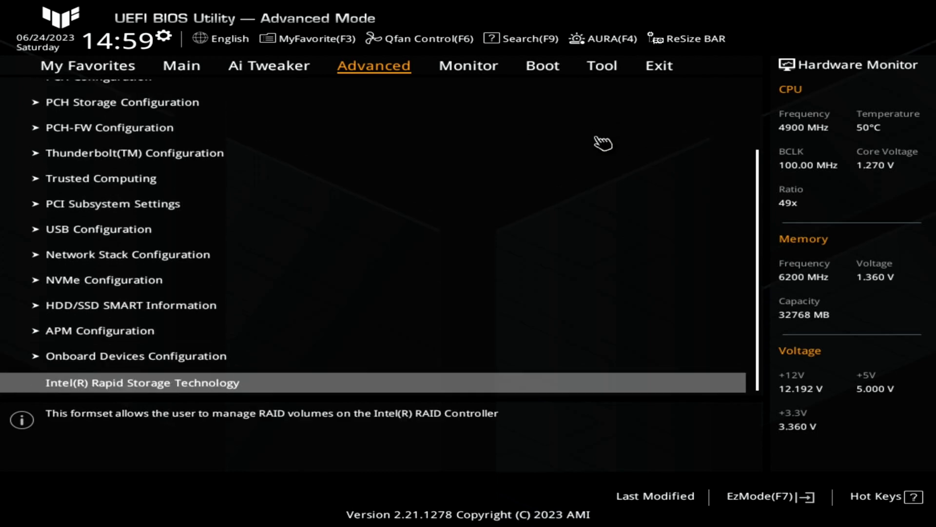
pyautogui.press('Return')
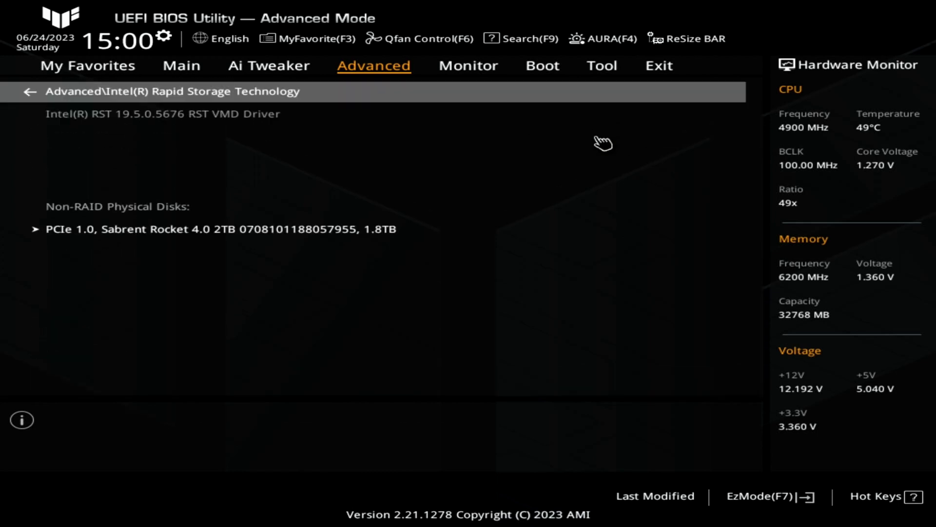
pyautogui.press('Down')
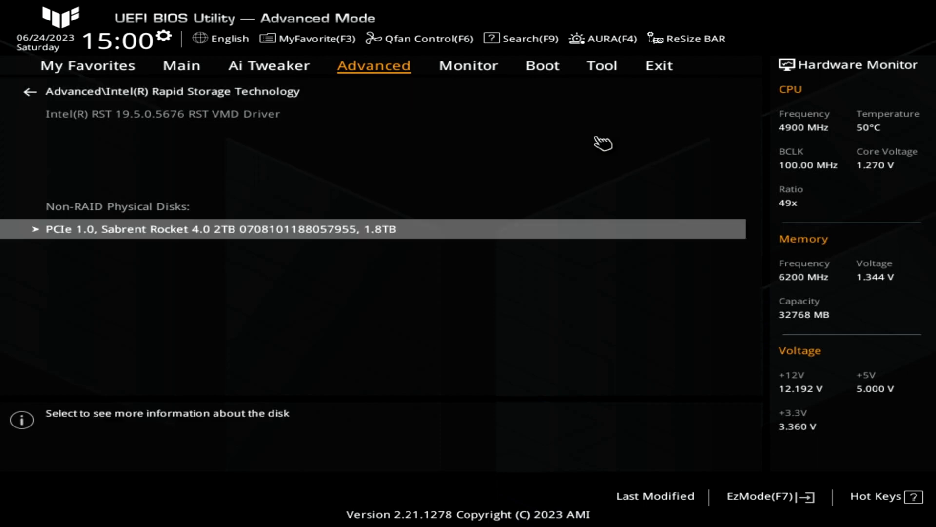
pyautogui.press('Return')
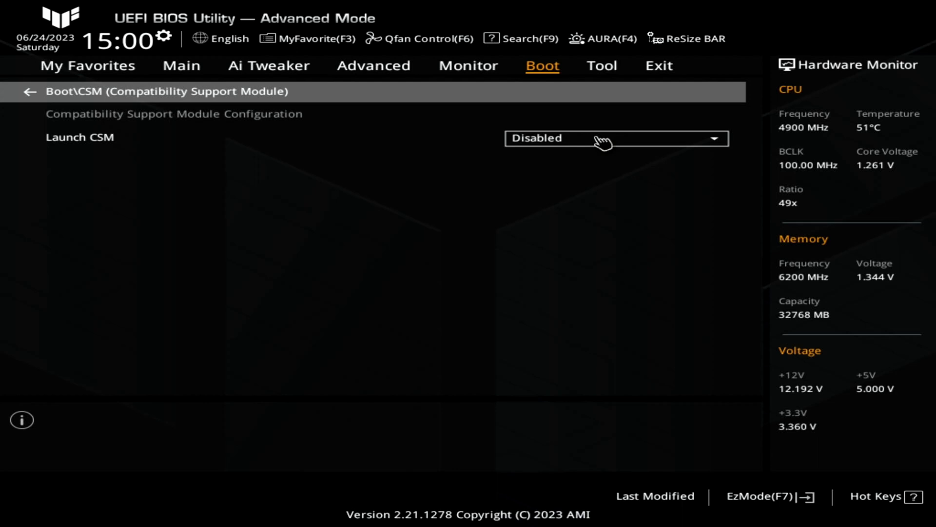
# Set Launch CSM to Enabled in the boot Compatibility Support Module settings
pyautogui.press('Down')
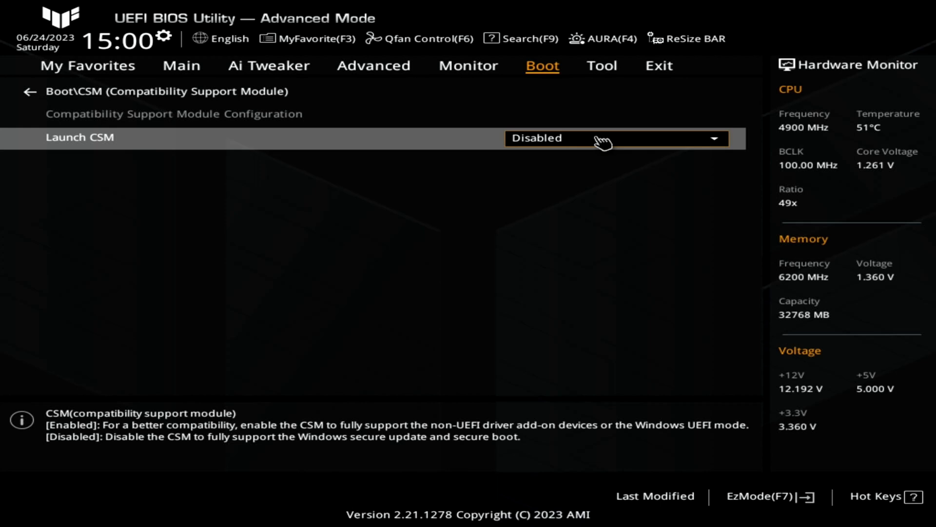
pyautogui.click(604, 143)
pyautogui.press('Down')
pyautogui.press('Return')
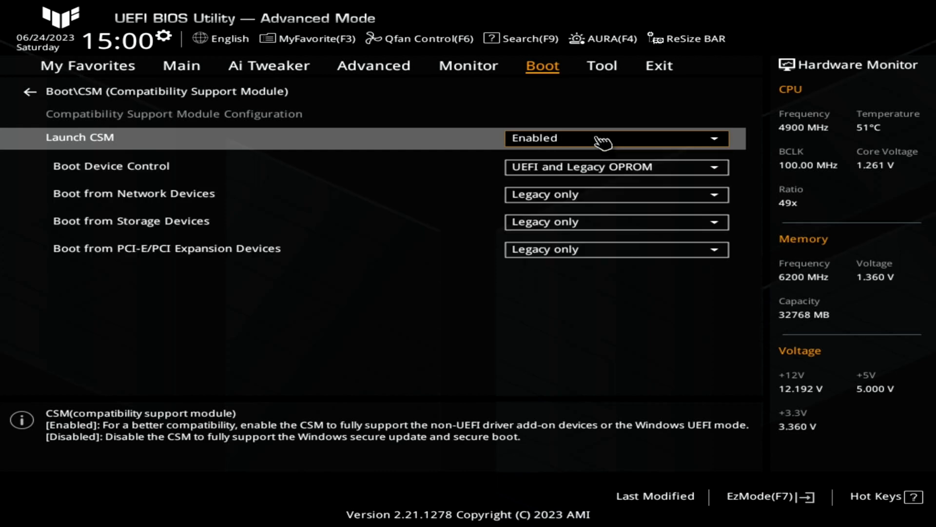
# Keep Boot Device Control at UEFI and Legacy OPROM and Boot from Network Devices at Legacy only
pyautogui.press('Down')
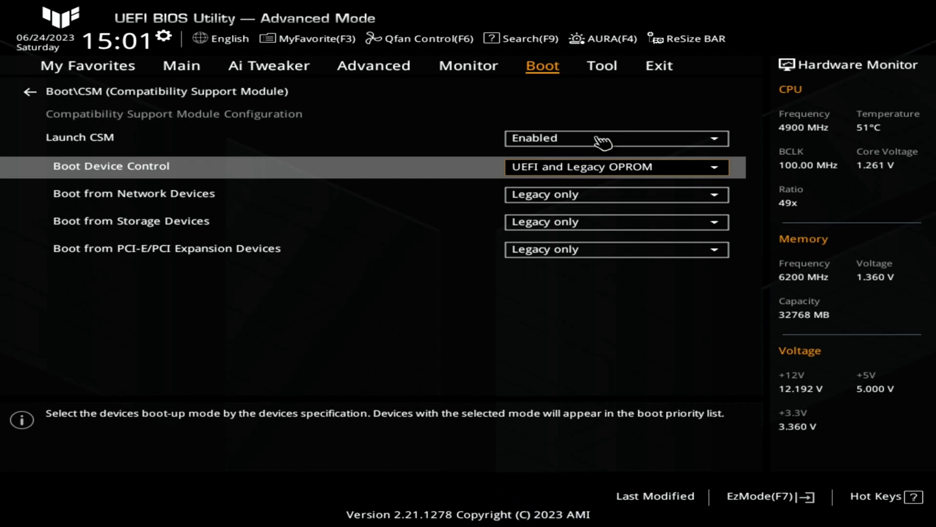
pyautogui.press('Return')
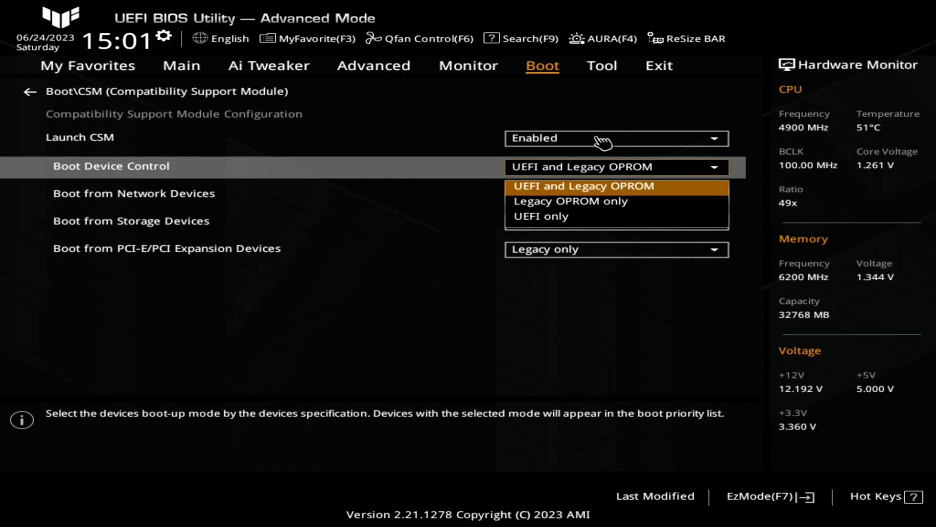
pyautogui.press('Return')
pyautogui.press('Down')
pyautogui.press('Return')
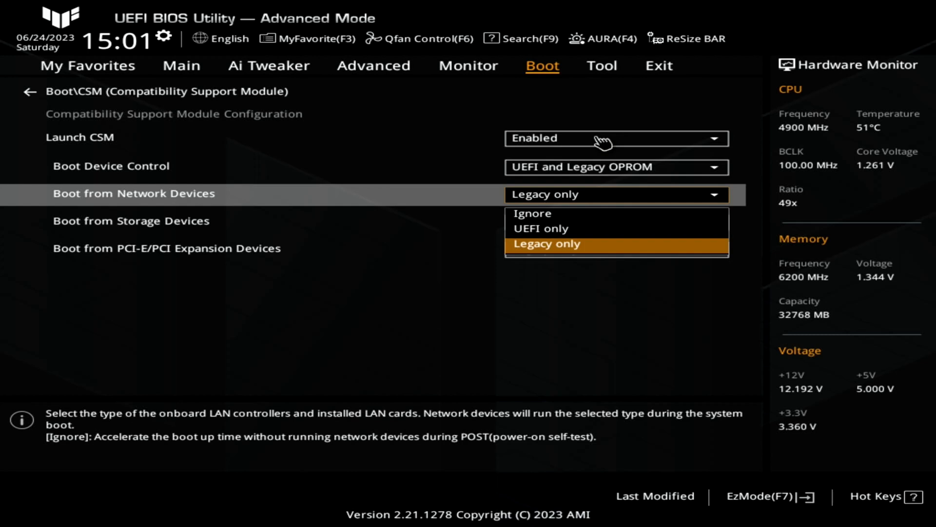
pyautogui.press('Return')
# Set Boot from Storage Devices to UEFI only
pyautogui.press('Down')
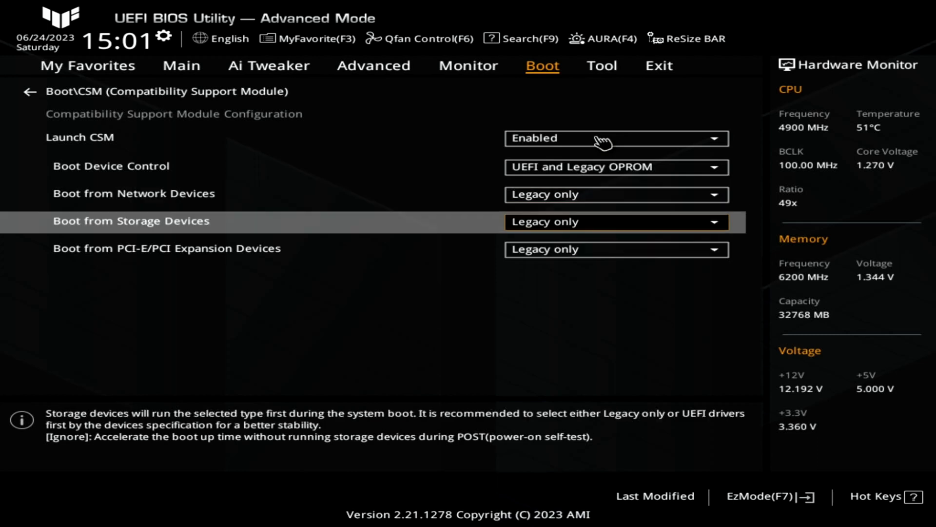
pyautogui.press('Return')
pyautogui.press('Up')
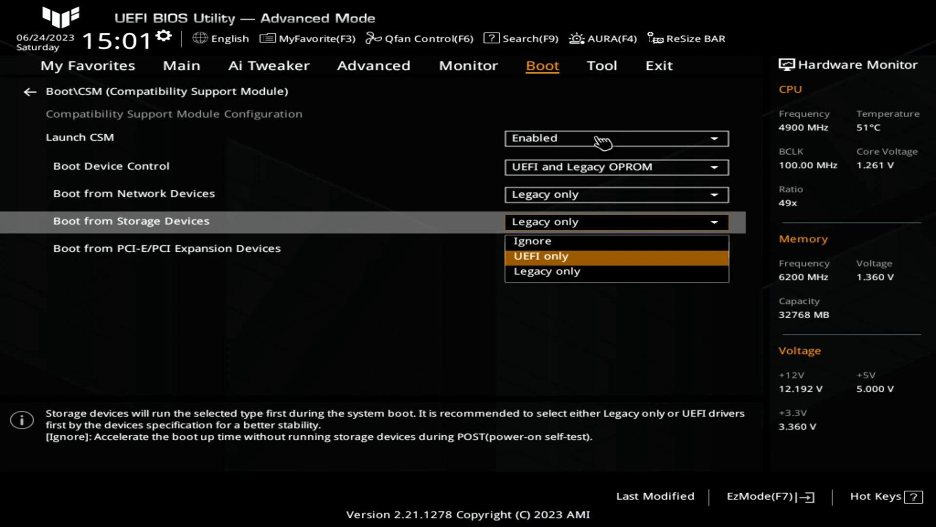
pyautogui.press('Return')
pyautogui.press('Down')
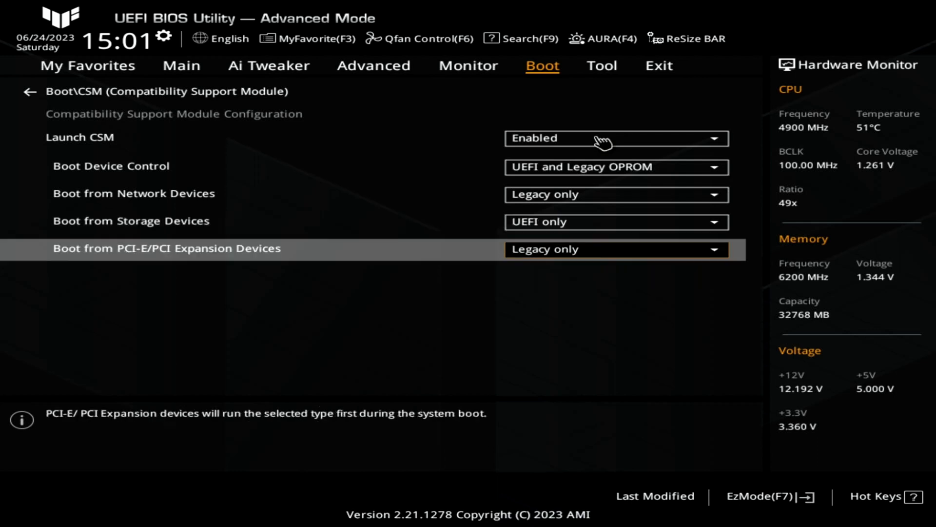
# Set Boot from PCI-E/PCI Expansion Devices to UEFI only in the CSM settings
pyautogui.press('Return')
pyautogui.press('Up')
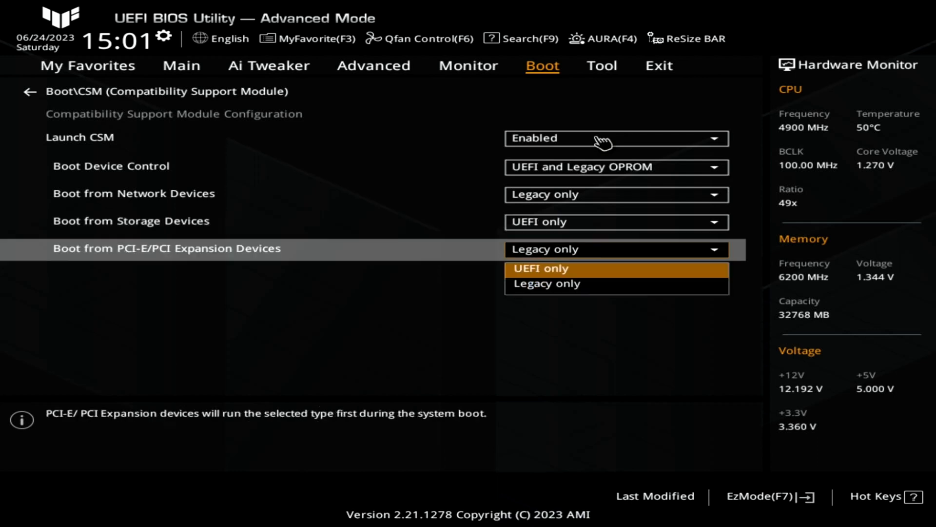
pyautogui.press('Return')
# Set Launch CSM to Disabled in the Compatibility Support Module settings
pyautogui.press('Up')
pyautogui.press('Up')
pyautogui.press('Up')
pyautogui.press('Up')
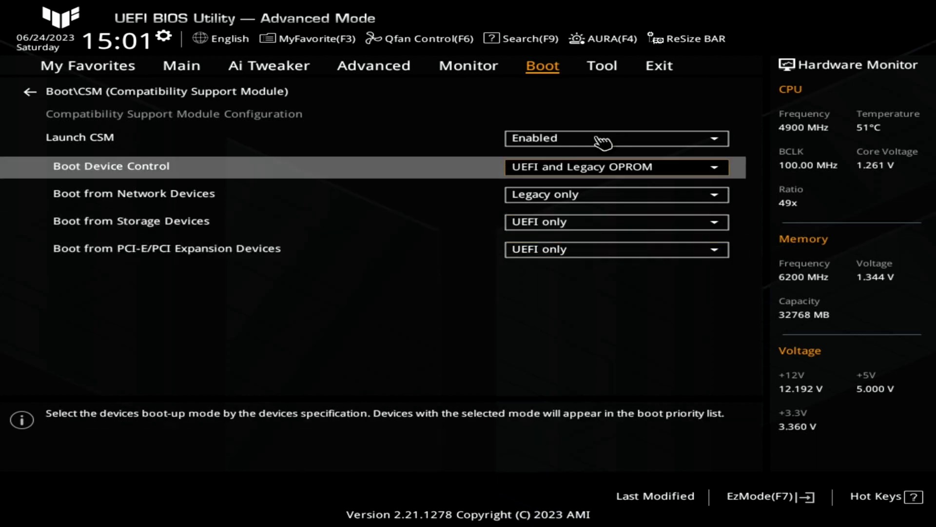
pyautogui.press('Return')
pyautogui.press('Up')
pyautogui.press('Return')
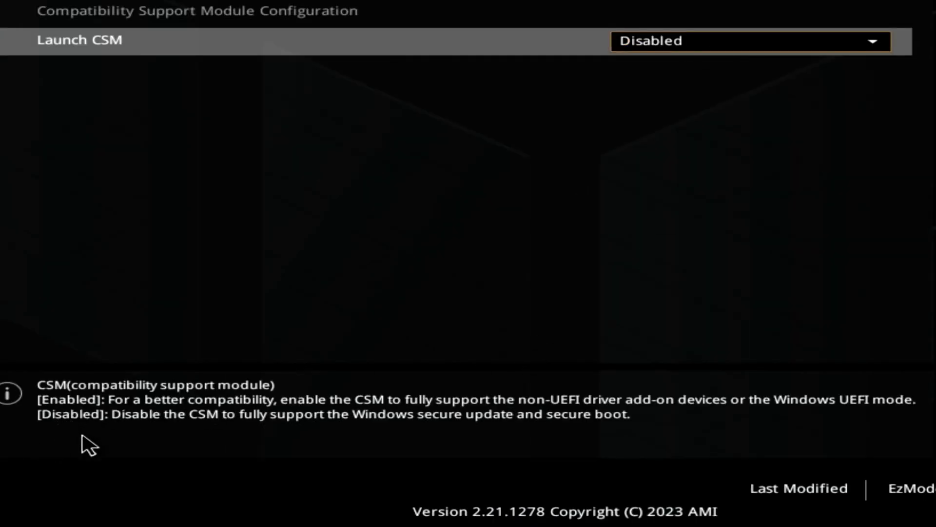
# Leave the CSM settings and review the Boot Option #1 and Boot Override entries of the Boot page
pyautogui.press('Escape')
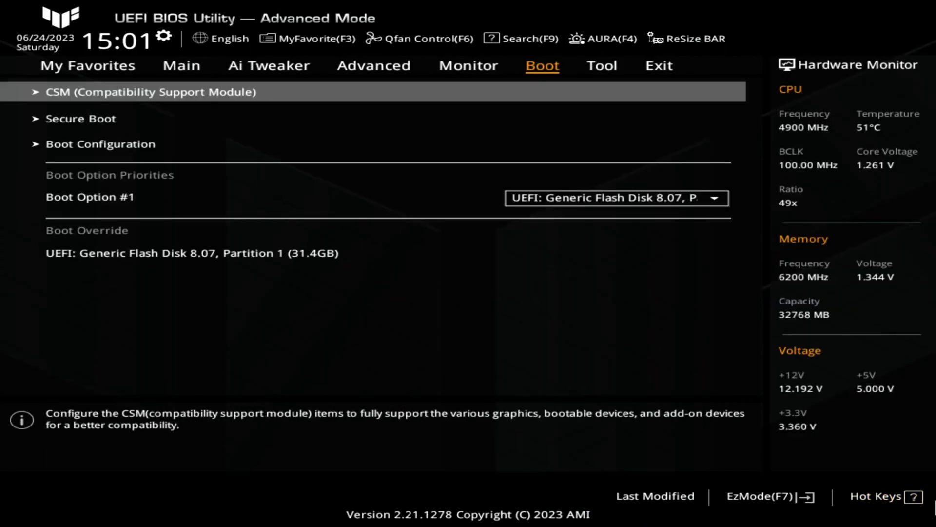
pyautogui.press('Down')
pyautogui.press('Down')
pyautogui.press('Down')
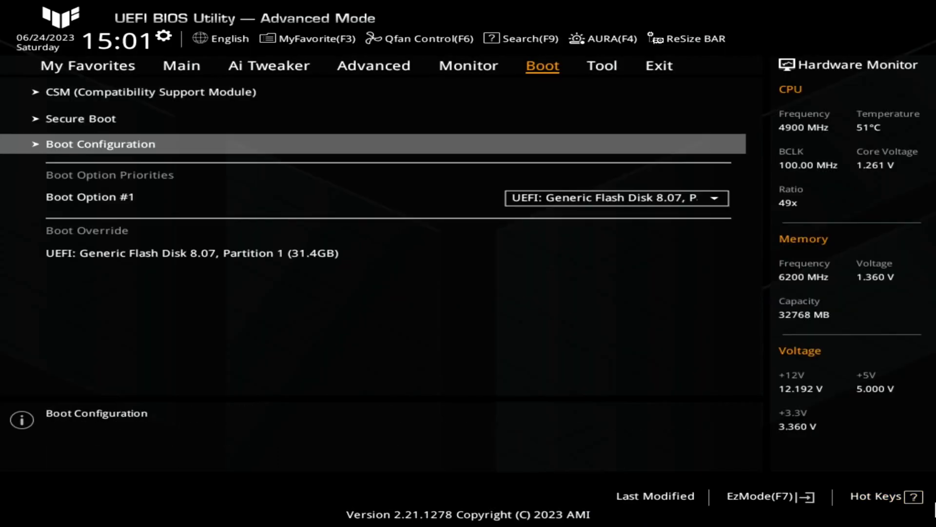
pyautogui.press('Down')
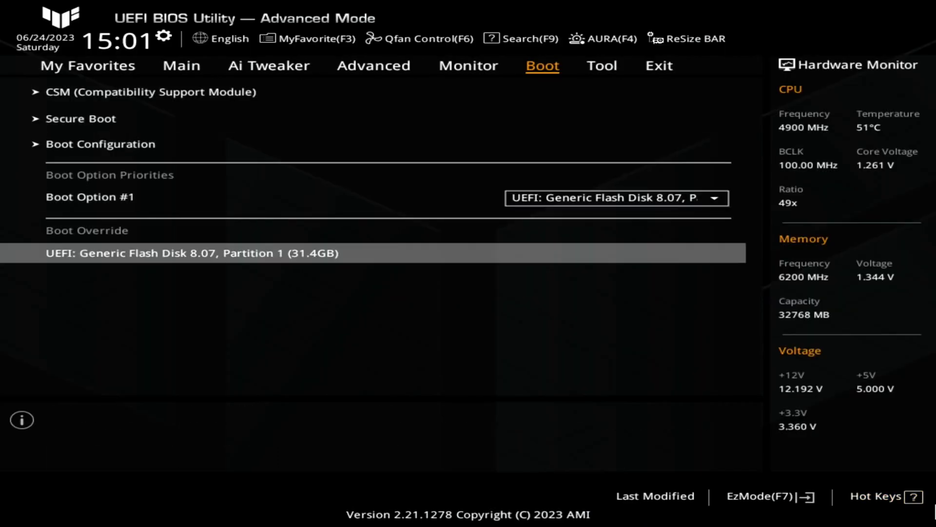
pyautogui.press('Up')
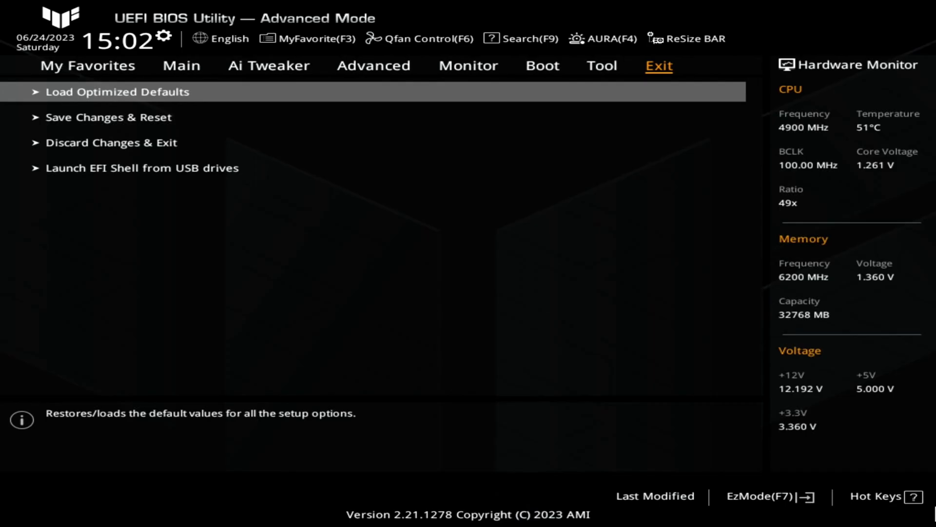
# Save the BIOS configuration and reset the computer to boot into Windows Setup
pyautogui.press('Down')
pyautogui.press('Return')
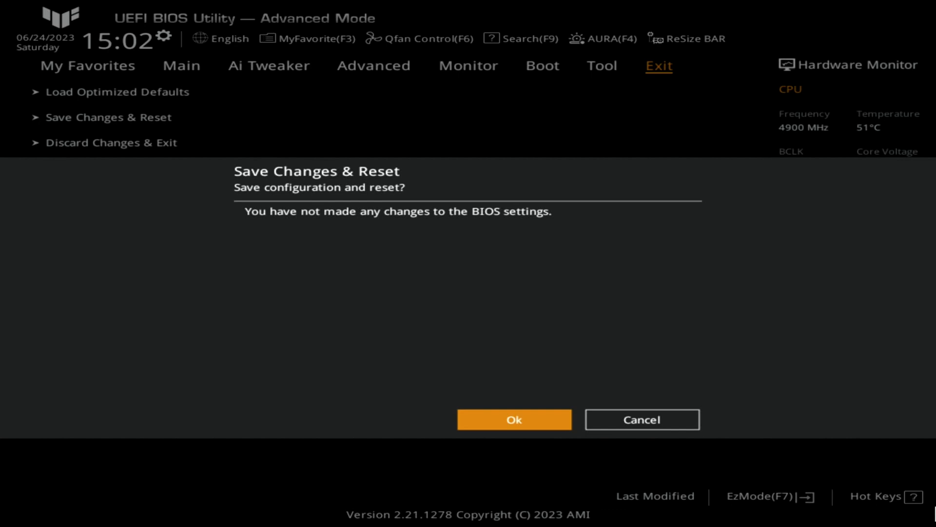
pyautogui.press('Return')
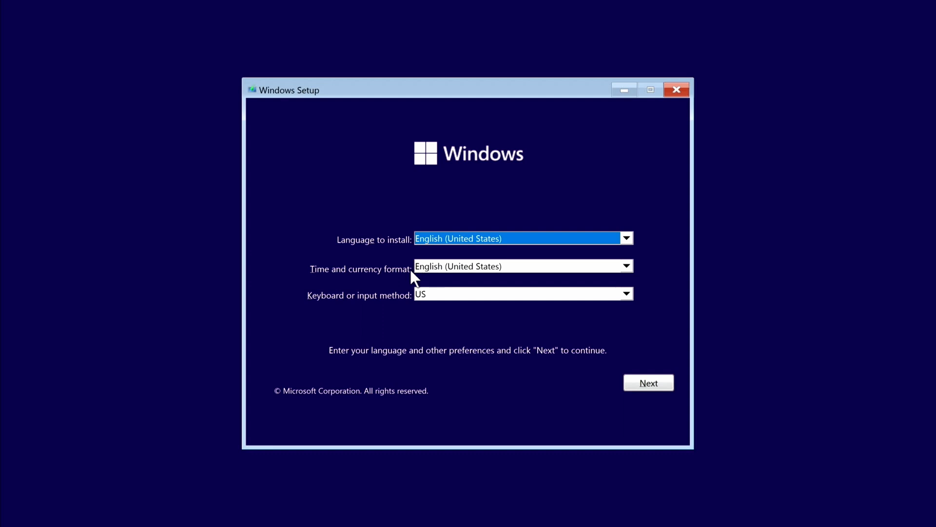
# Start the Windows installation with English (United States) and the US keyboard, and continue without a product key
pyautogui.click(642, 383)
pyautogui.click(474, 258)
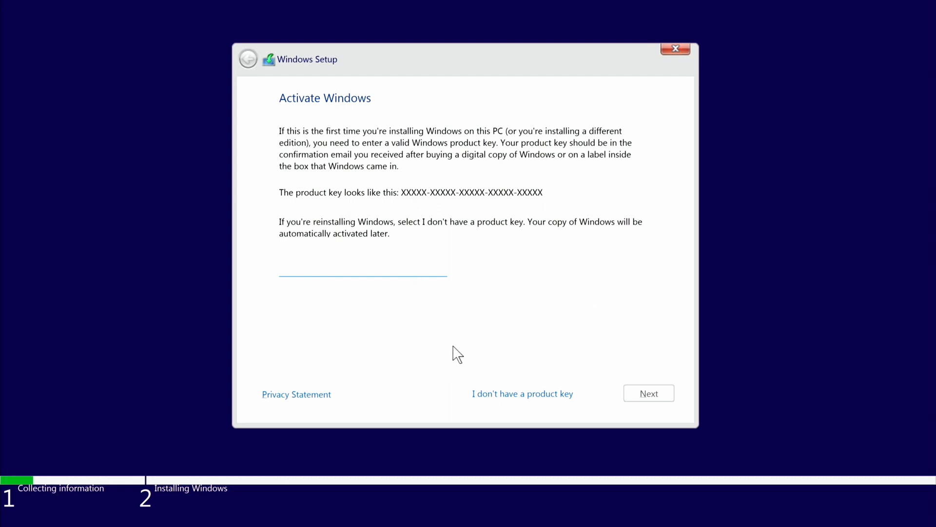
pyautogui.click(507, 398)
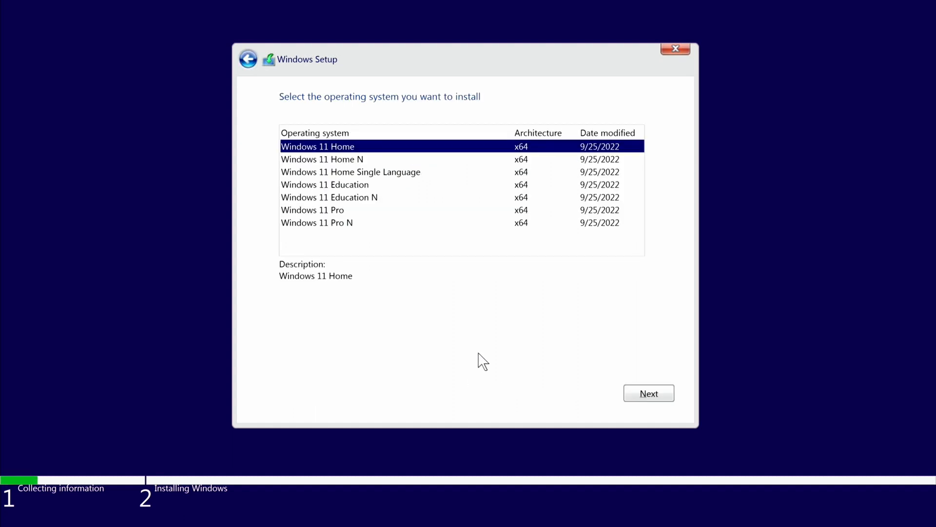
# Choose Windows 11 Pro as the operating system to install and accept the Microsoft Software License Terms
pyautogui.click(340, 213)
pyautogui.click(635, 395)
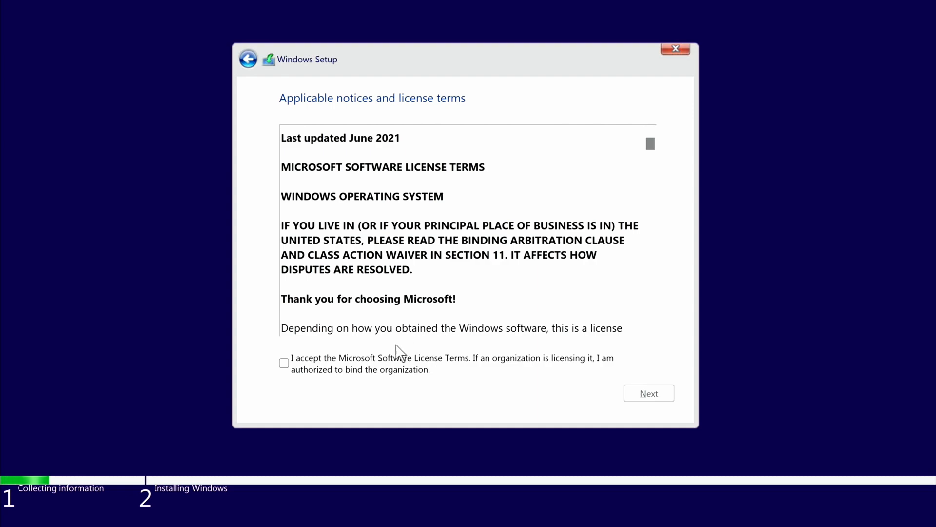
pyautogui.moveTo(651, 143); pyautogui.dragTo(651, 318)
pyautogui.click(283, 363)
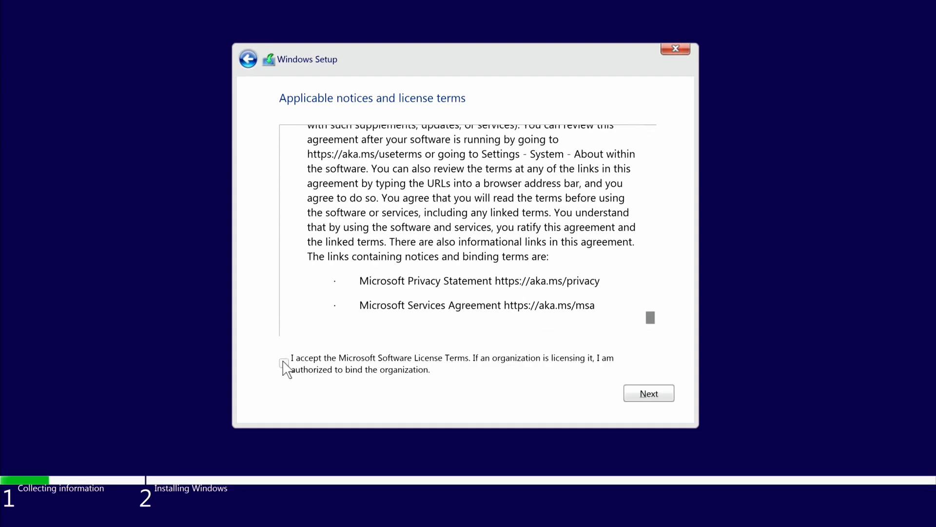
pyautogui.click(648, 396)
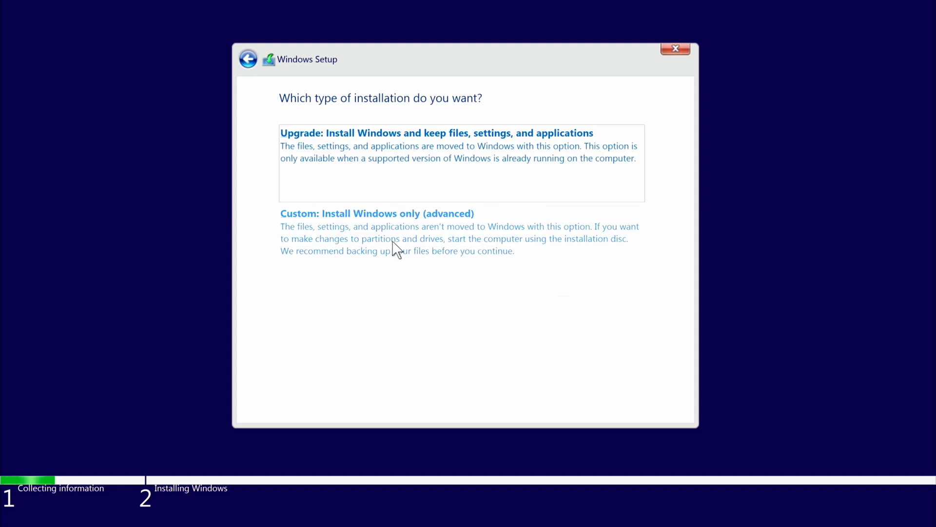
# Choose the custom Windows-only installation and load the Intel RST VMD controller drivers from the Driver\64bit folder on the RAID DRIVER (D:) drive
pyautogui.click(393, 242)
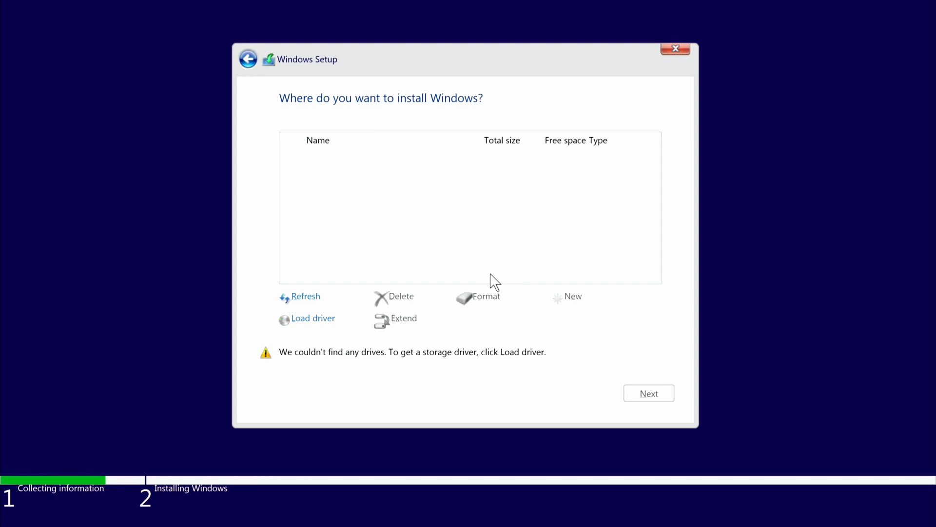
pyautogui.click(328, 319)
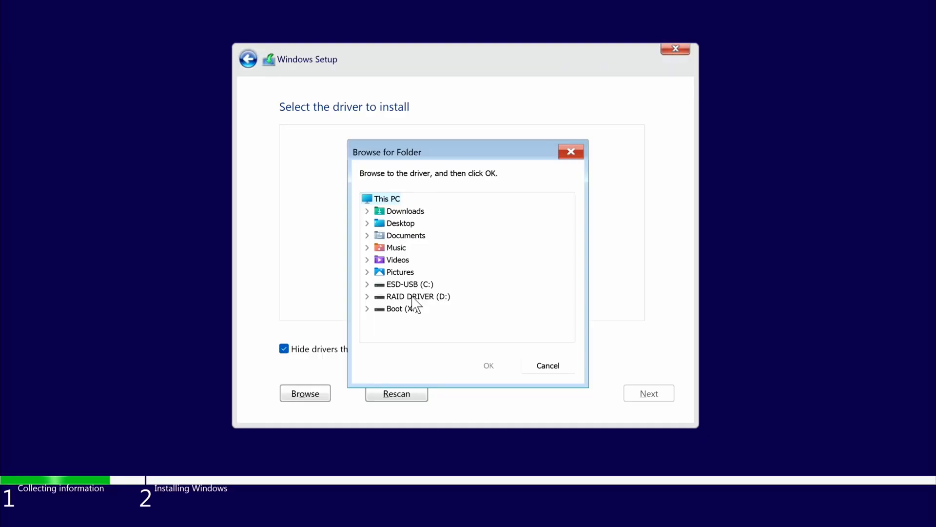
pyautogui.doubleClick(412, 296)
pyautogui.doubleClick(409, 280)
pyautogui.click(417, 296)
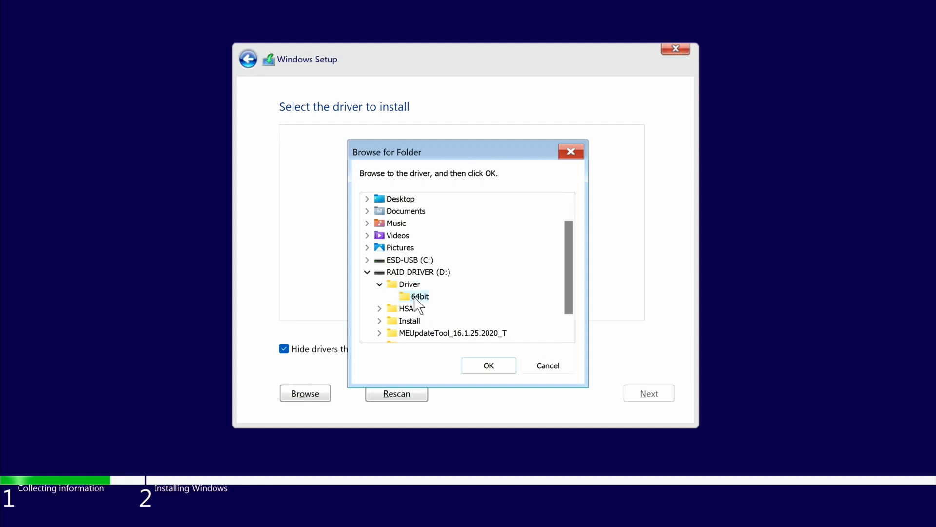
pyautogui.click(489, 366)
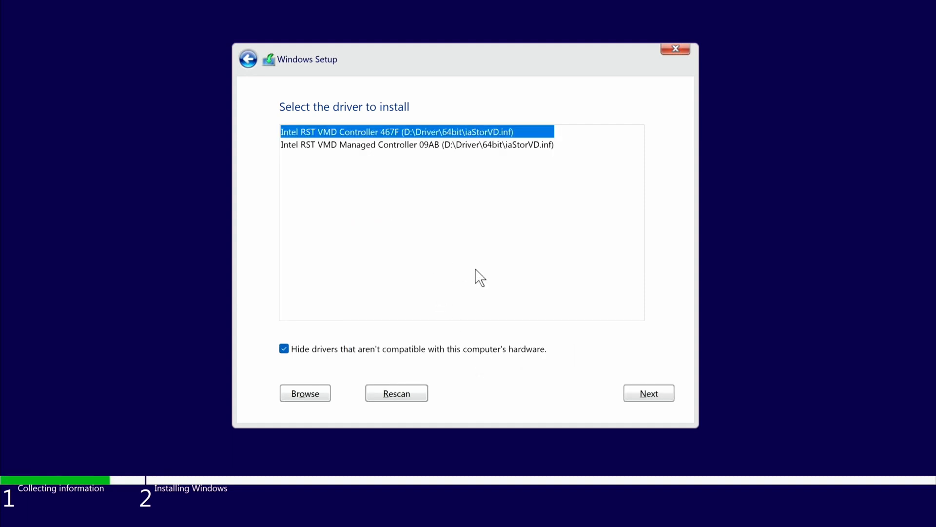
pyautogui.hotkey('shift', 'Down')
pyautogui.click(633, 390)
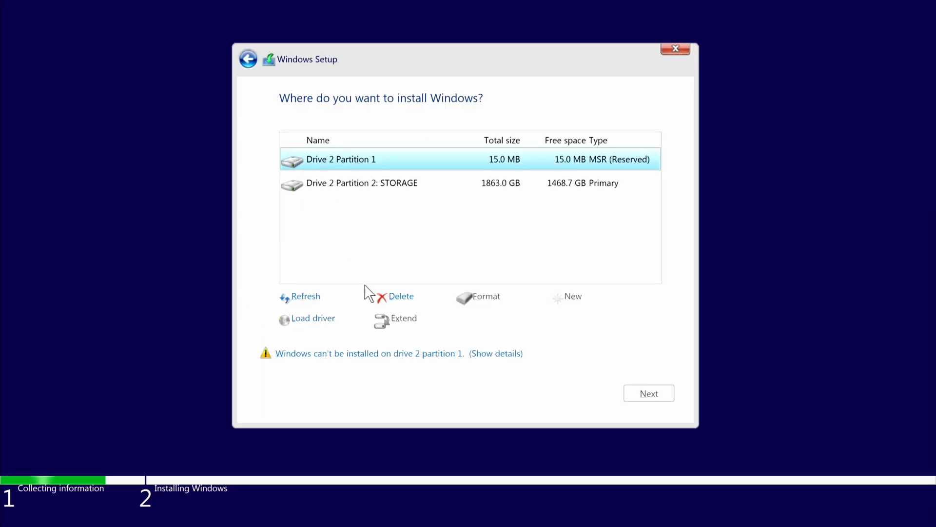
# Delete the MSR (Reserved) partition and the STORAGE partition on Drive 2, confirming the data loss
pyautogui.click(398, 296)
pyautogui.click(549, 324)
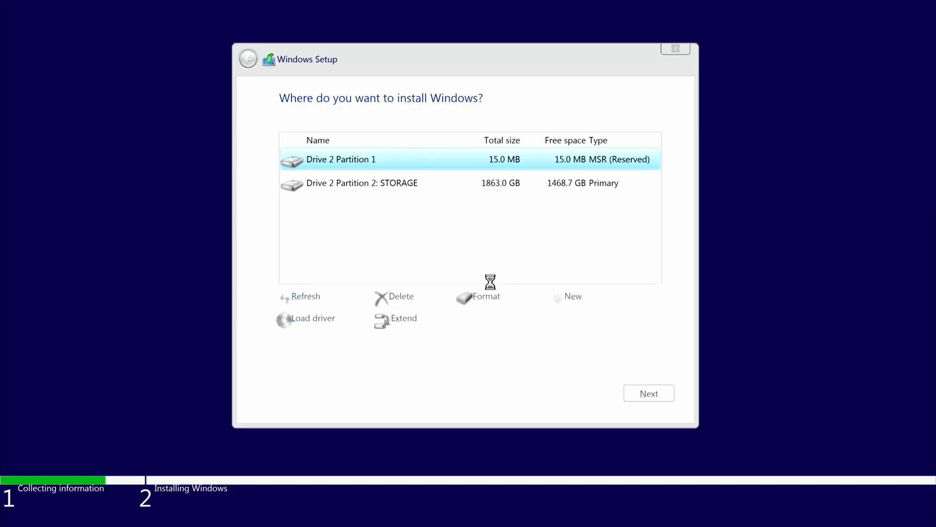
pyautogui.click(362, 190)
pyautogui.click(396, 296)
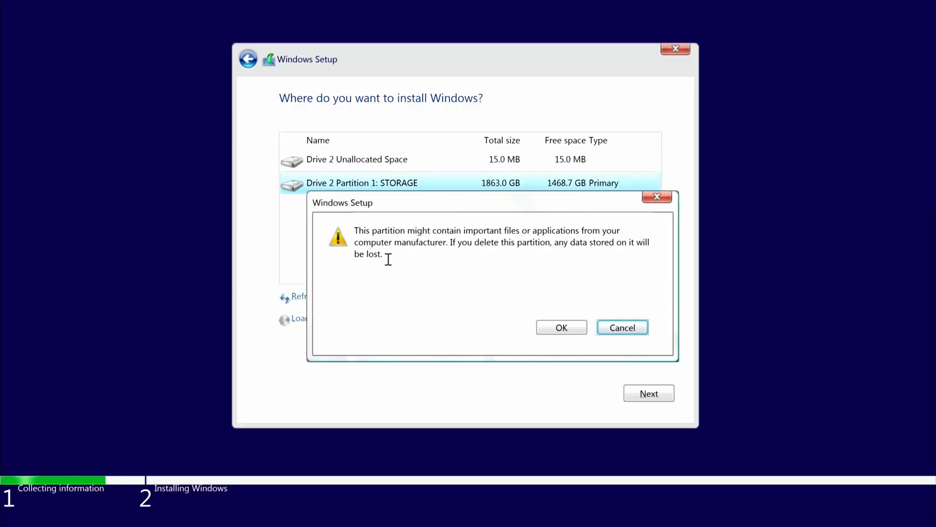
pyautogui.click(556, 328)
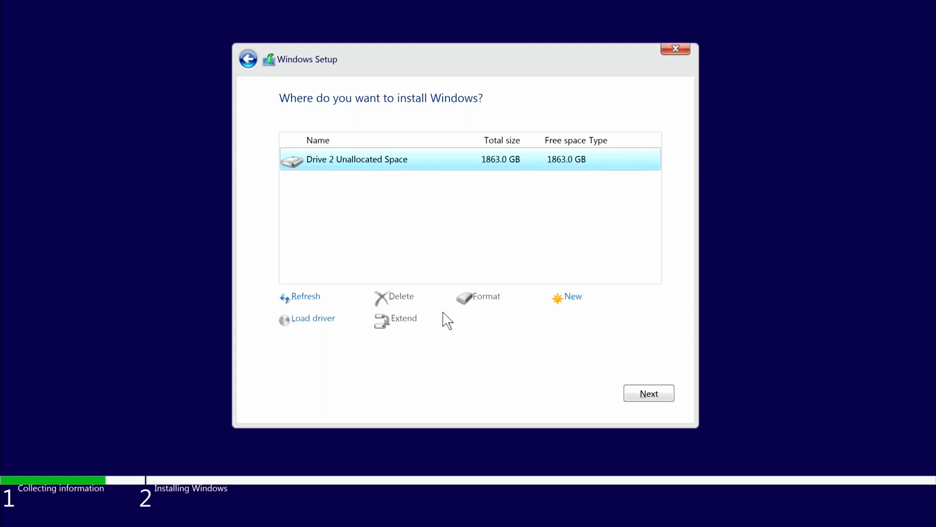
# Install Windows on the unallocated space of Drive 2 and restart the computer without waiting for the countdown
pyautogui.click(649, 394)
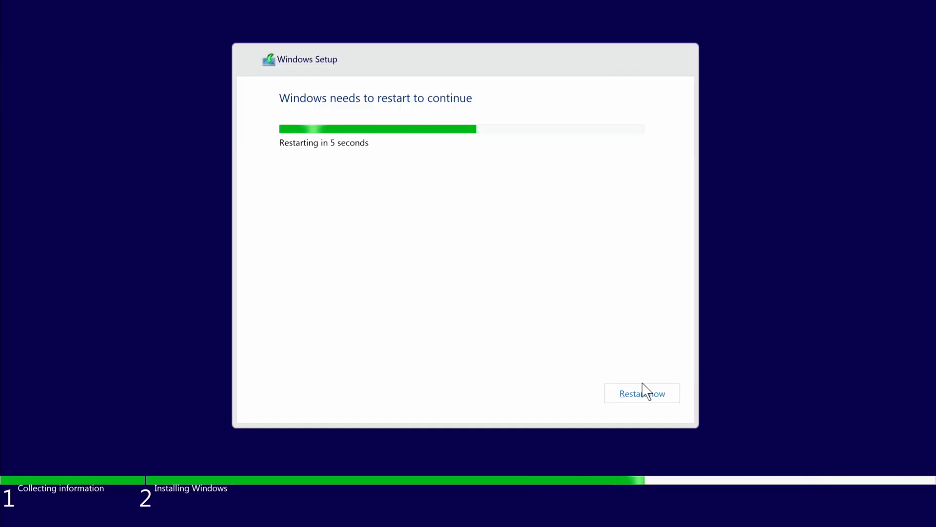
pyautogui.click(643, 394)
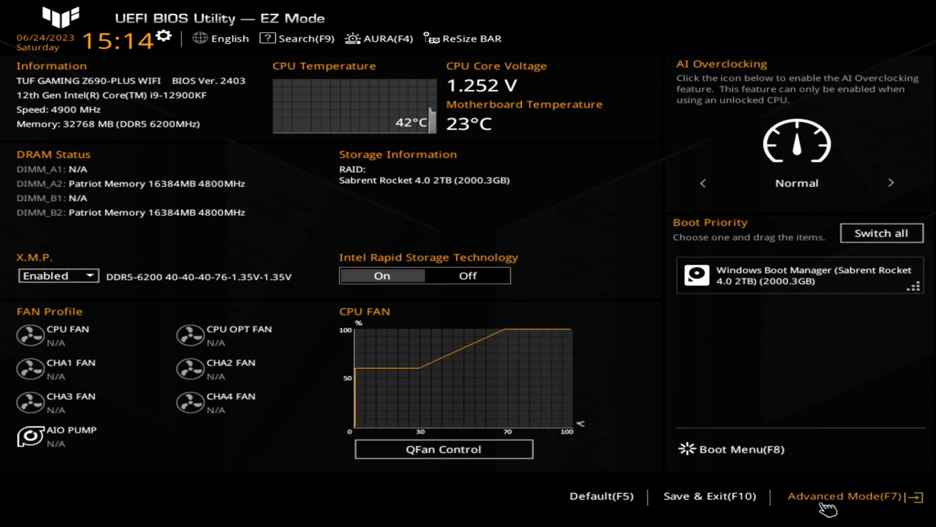
# Check the Boot Option #1 choices in the BIOS Advanced Mode boot settings, and save and exit
pyautogui.click(828, 507)
pyautogui.click(551, 69)
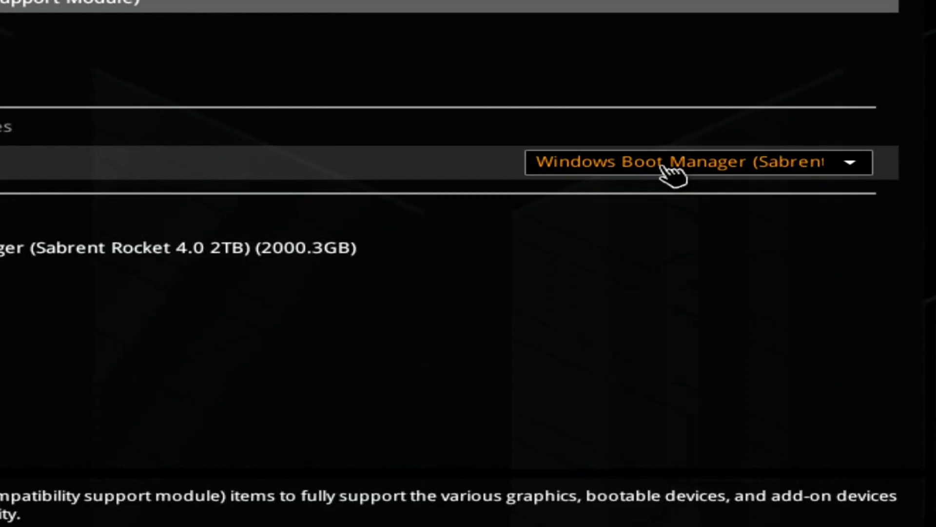
pyautogui.click(671, 166)
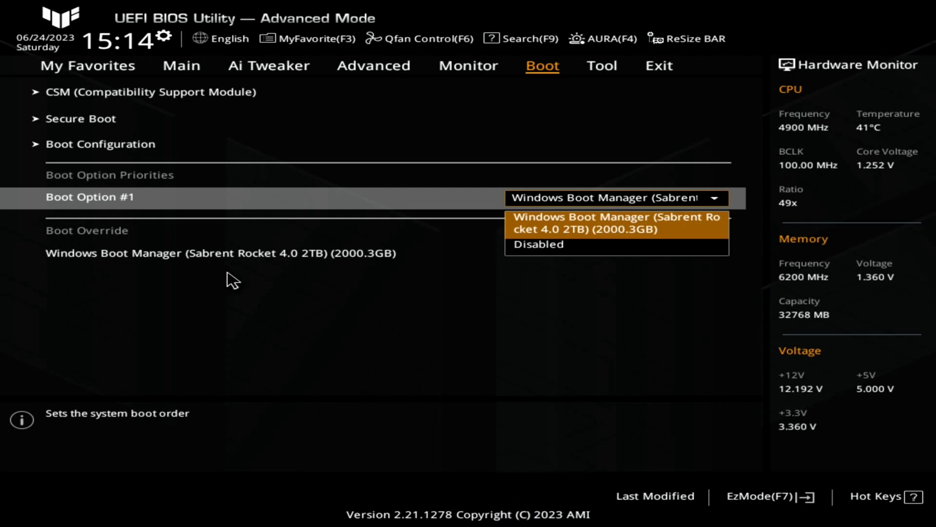
pyautogui.press('F10')
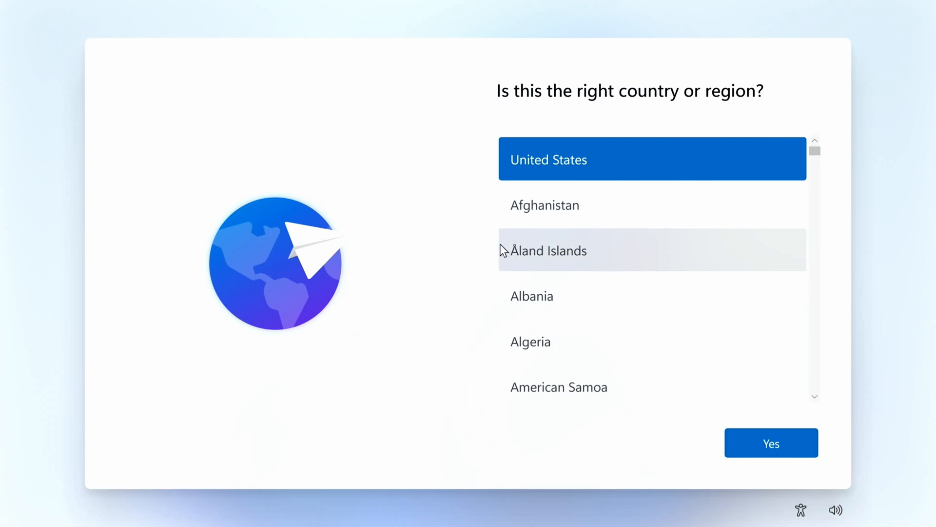
# Confirm United States as the region and US as the keyboard layout, and skip adding a second layout
pyautogui.click(778, 455)
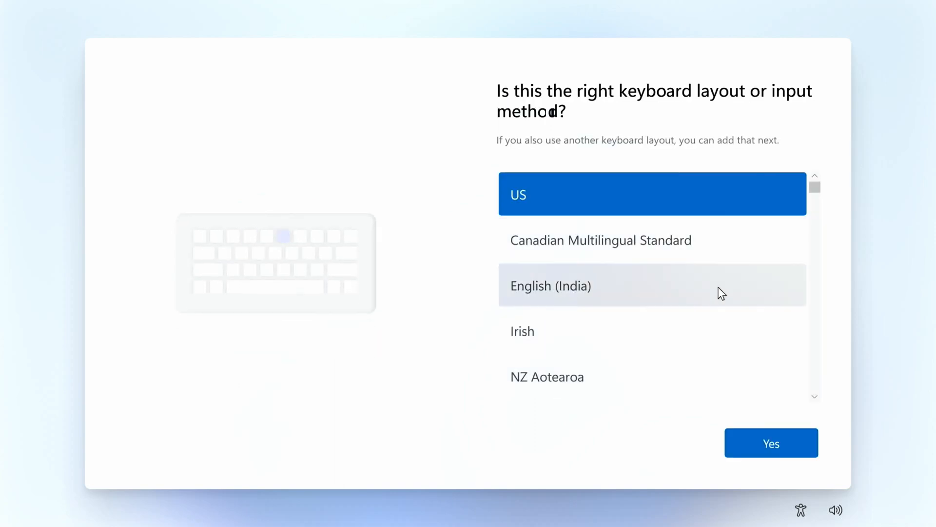
pyautogui.click(771, 440)
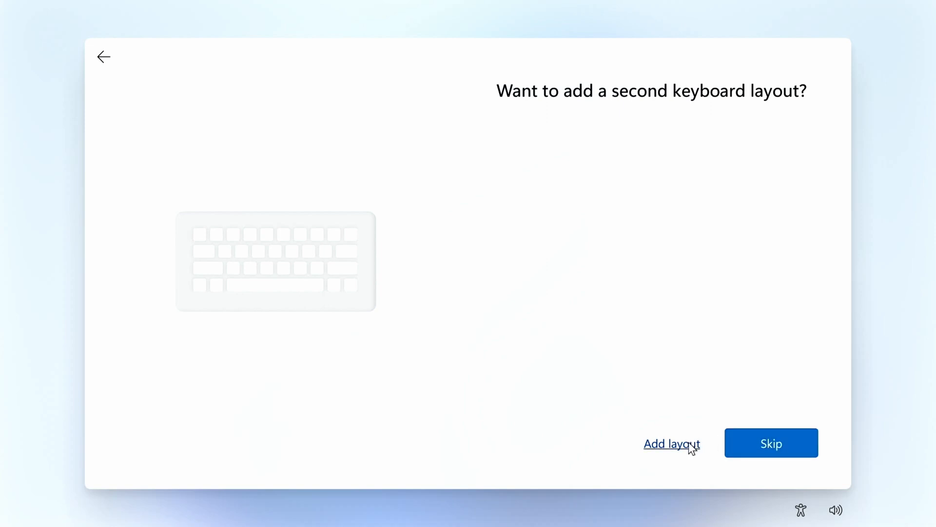
pyautogui.click(746, 444)
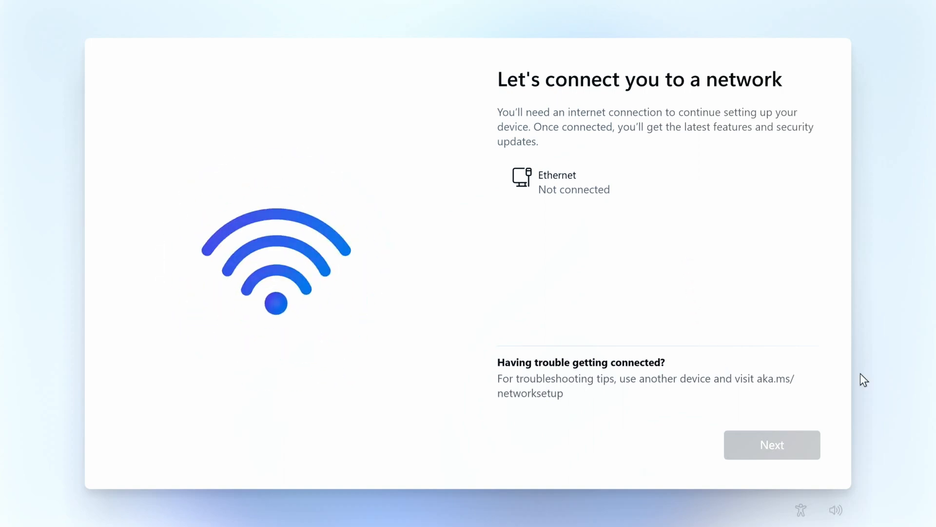
# Open a Command Prompt over the network setup page and run oobe\BYPASSNRO
pyautogui.hotkey('shift', 'F10')
pyautogui.click(719, 364)
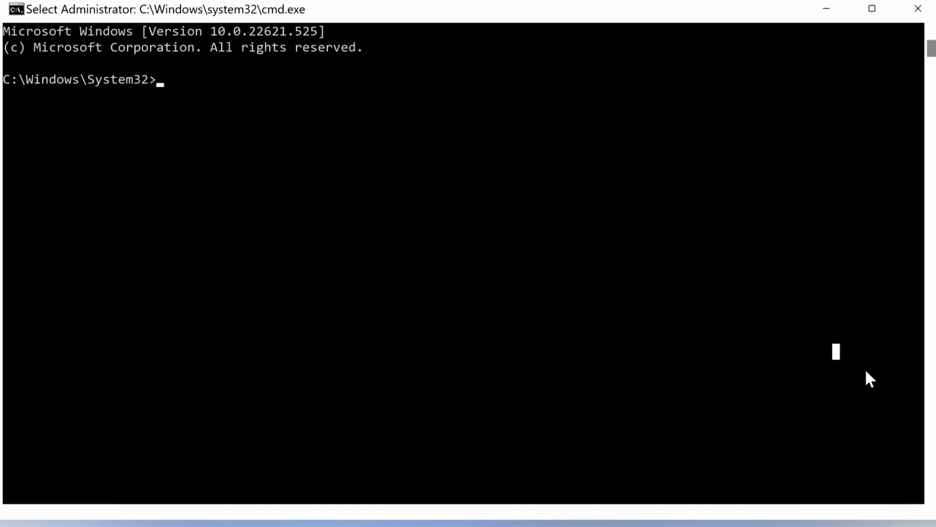
pyautogui.write('oobe\\BYPASSNRO')
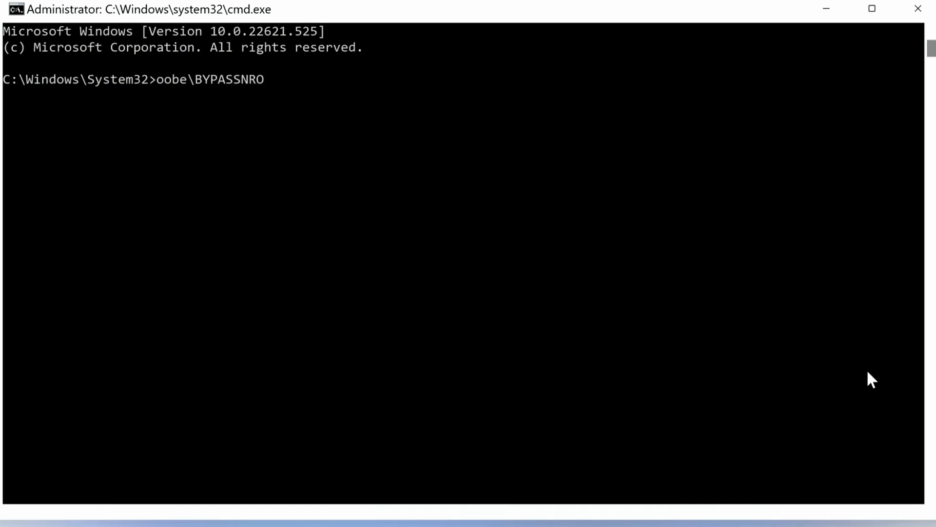
pyautogui.press('Return')
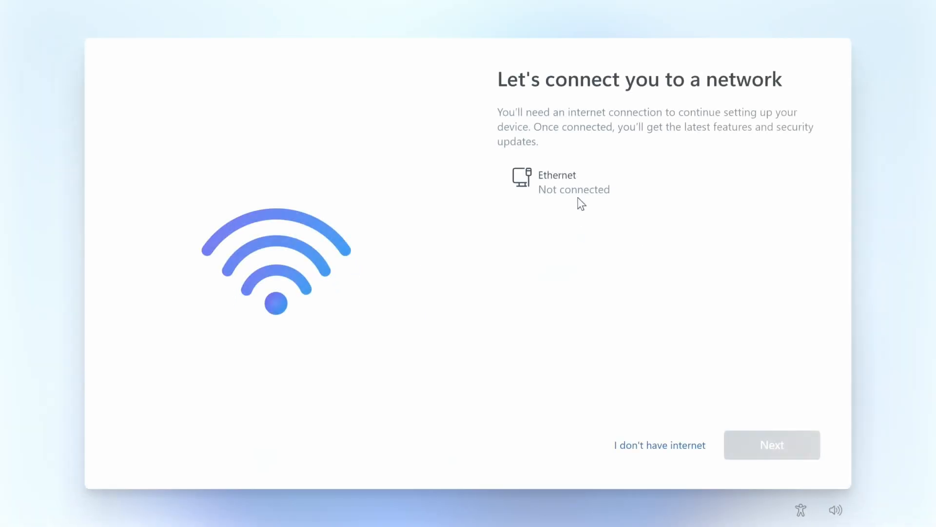
# Continue with limited setup without internet and proceed through the privacy settings with their default choices
pyautogui.click(663, 444)
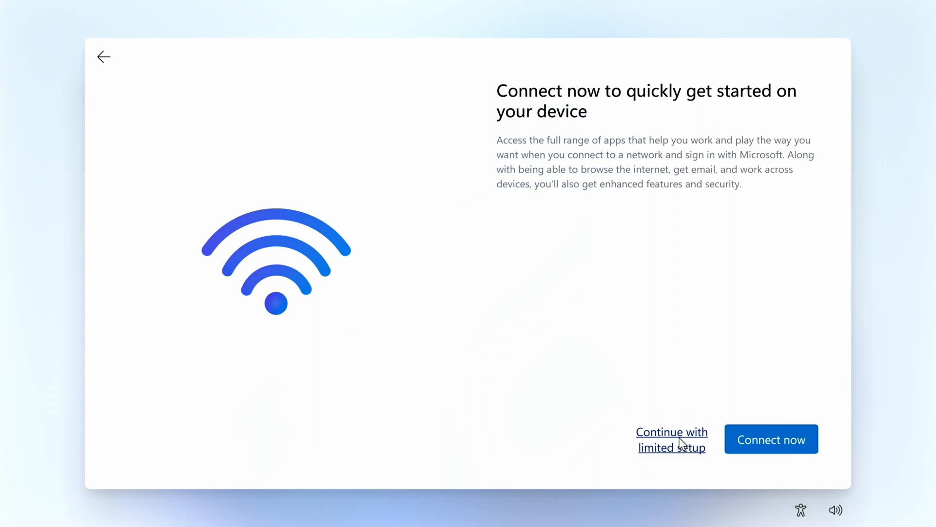
pyautogui.click(680, 437)
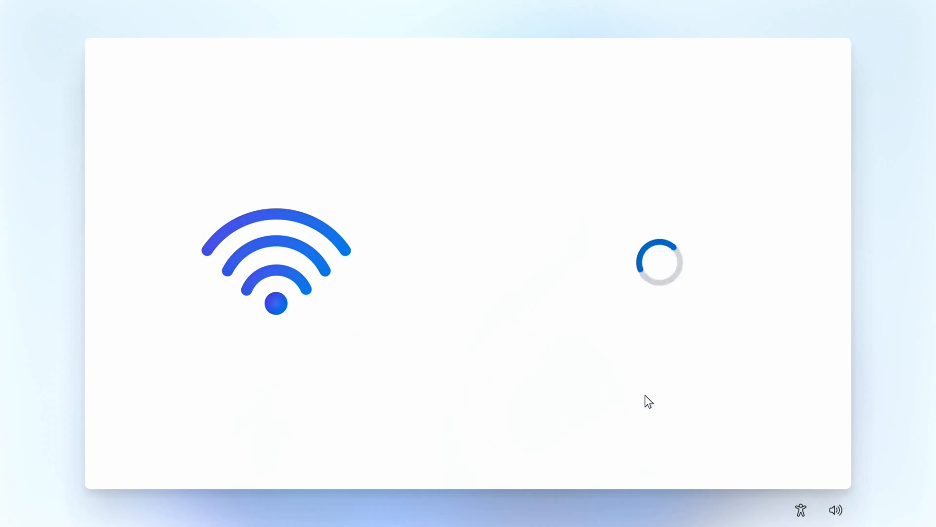
pyautogui.scroll(-10, 719, 316)
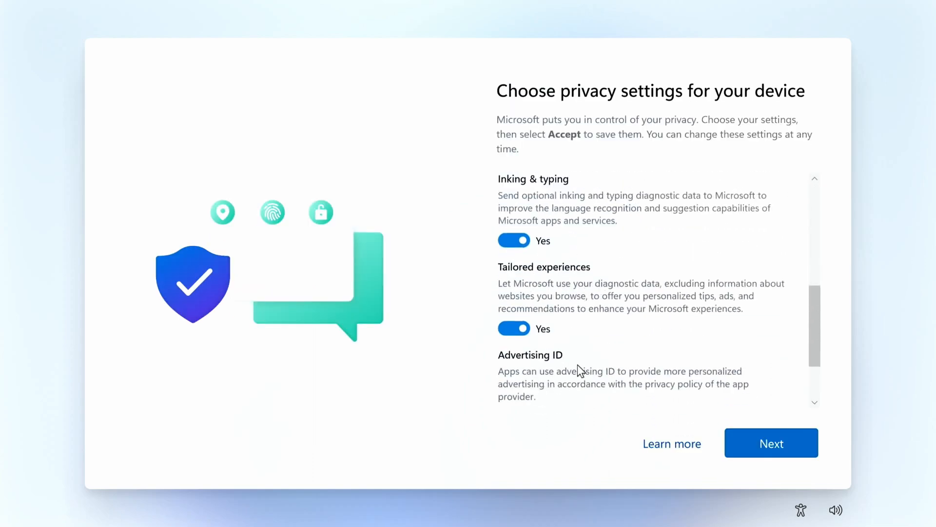
pyautogui.click(763, 439)
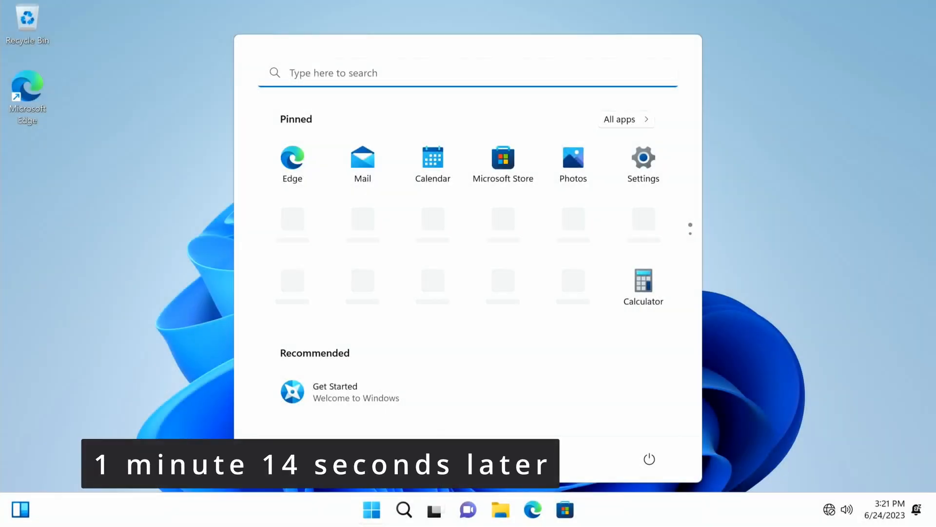
# Dismiss the Start menu on the new desktop and open Device Manager
pyautogui.click(738, 245)
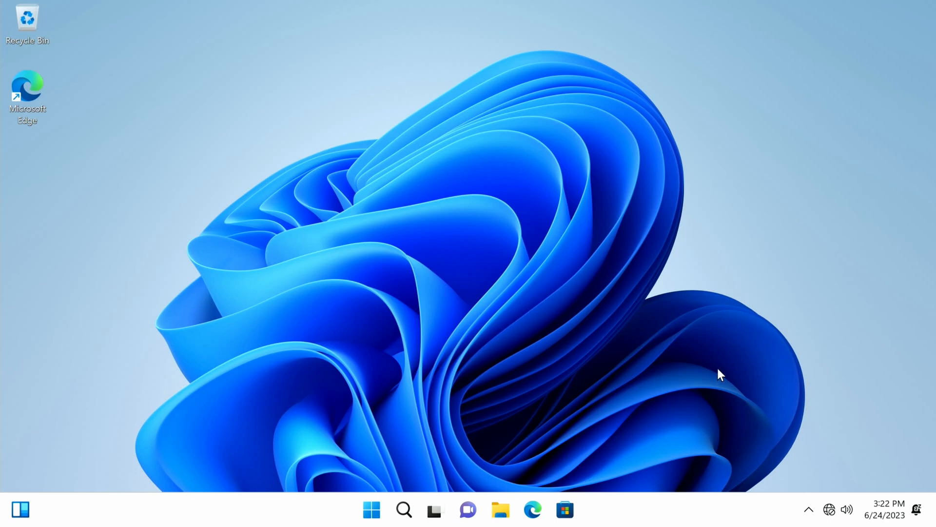
pyautogui.rightClick(378, 513)
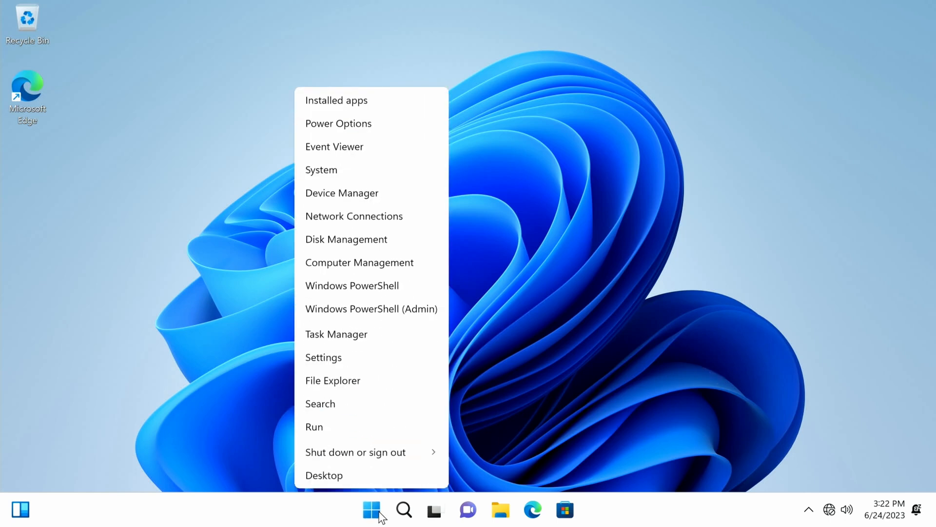
pyautogui.click(334, 194)
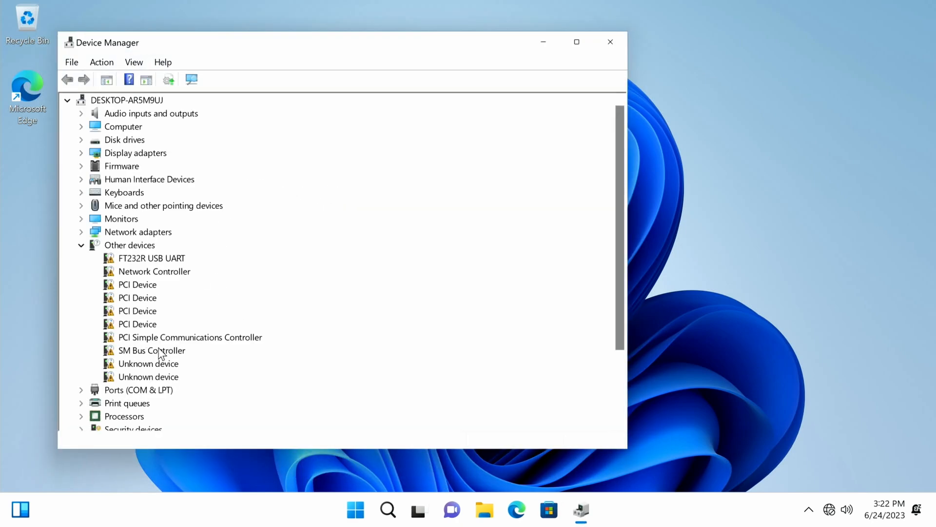
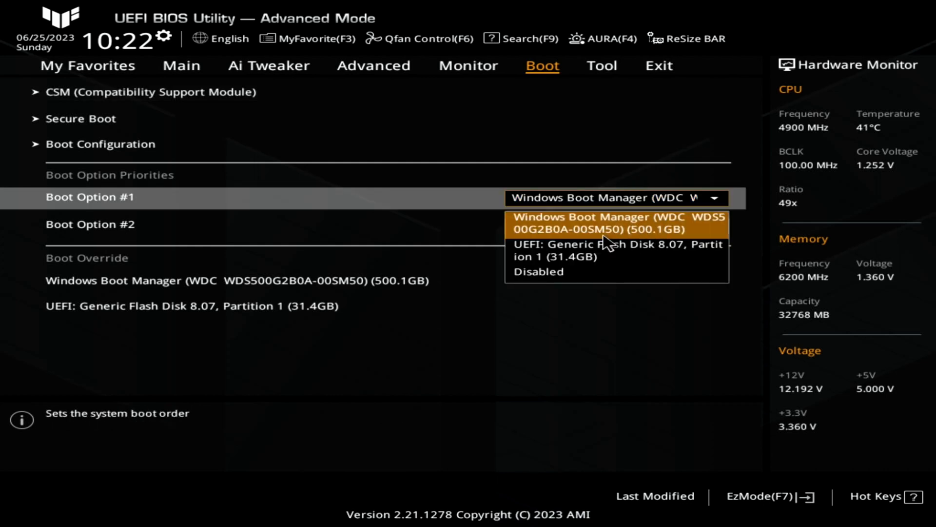
# Set Boot Option #1 to UEFI: Generic Flash Disk 8.07, Partition 1, and save the configuration with a reset
pyautogui.click(634, 254)
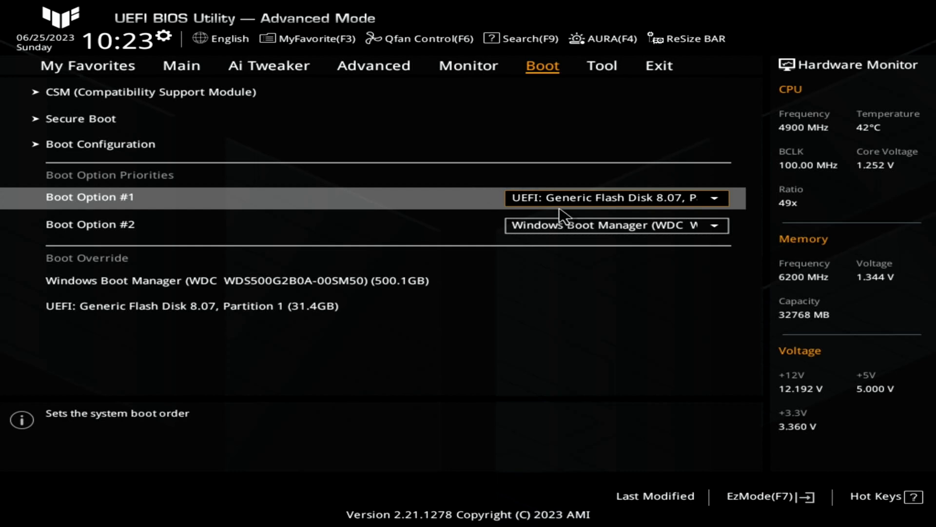
pyautogui.press('F10')
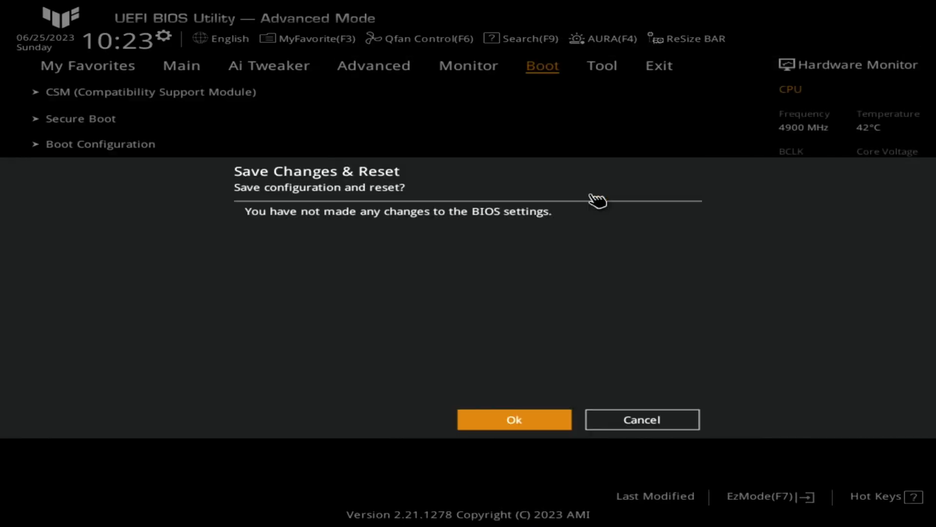
pyautogui.click(521, 422)
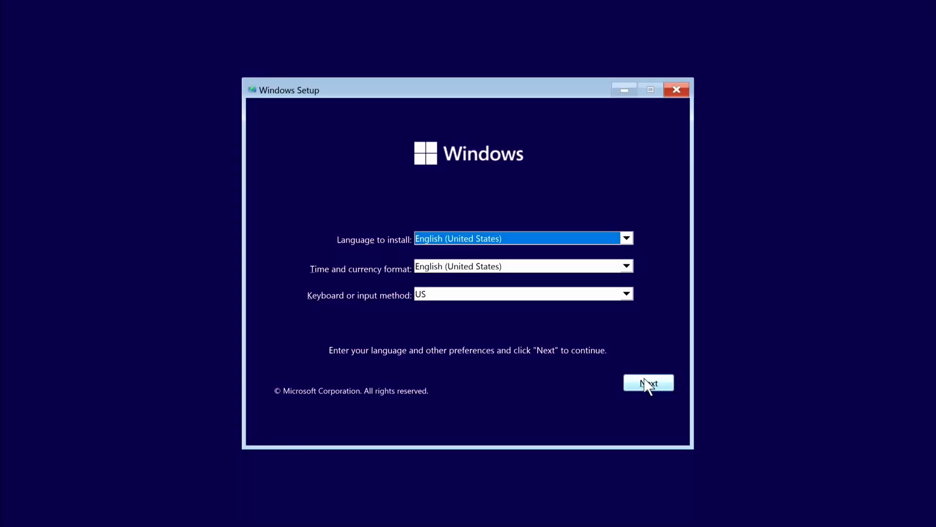
# Start the Windows installation with English (United States) and the US keyboard, and select the Windows 11 Pro edition
pyautogui.click(646, 383)
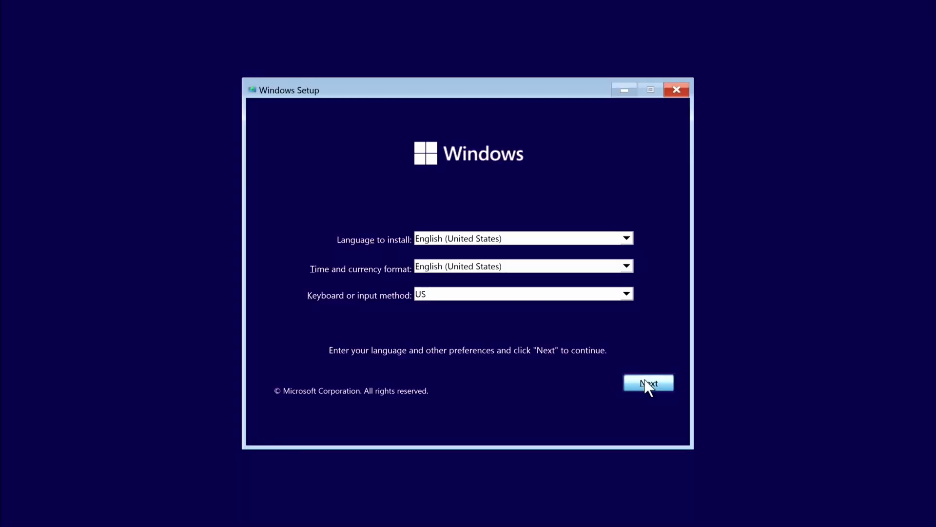
pyautogui.click(485, 250)
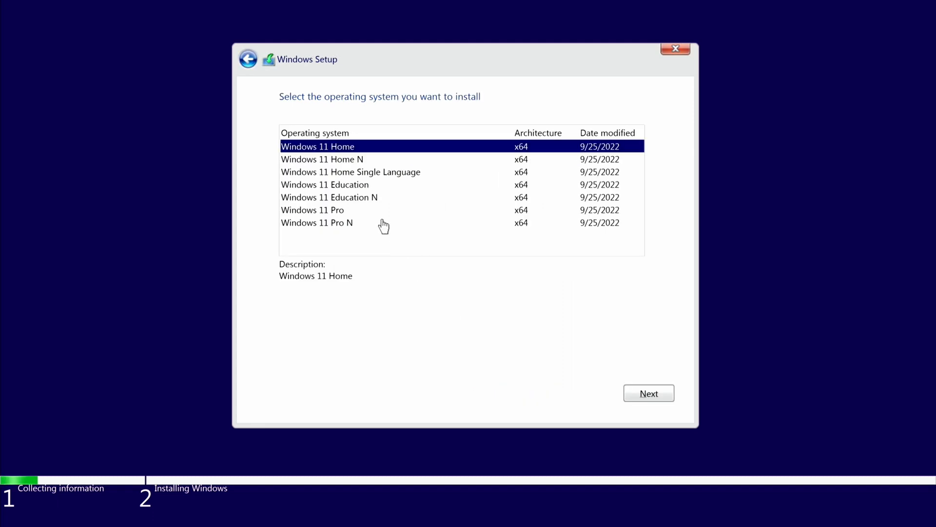
pyautogui.click(347, 212)
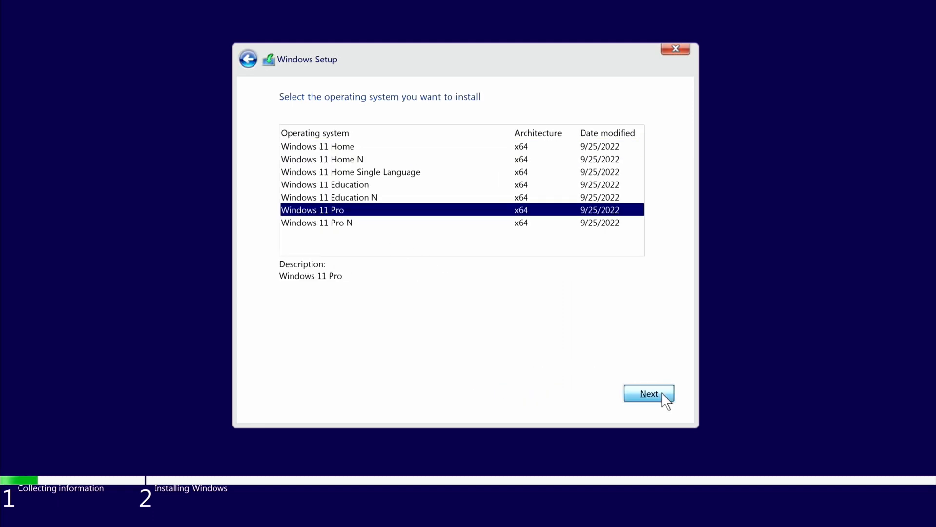
# Read to the end of the license terms, accept them, and choose the custom installation of Windows only
pyautogui.moveTo(651, 142); pyautogui.dragTo(673, 335)
pyautogui.click(285, 365)
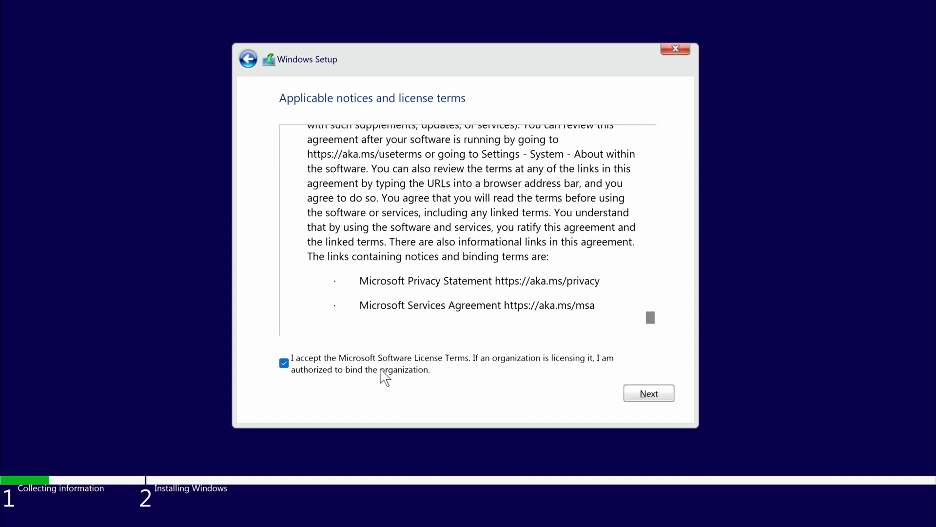
pyautogui.click(640, 396)
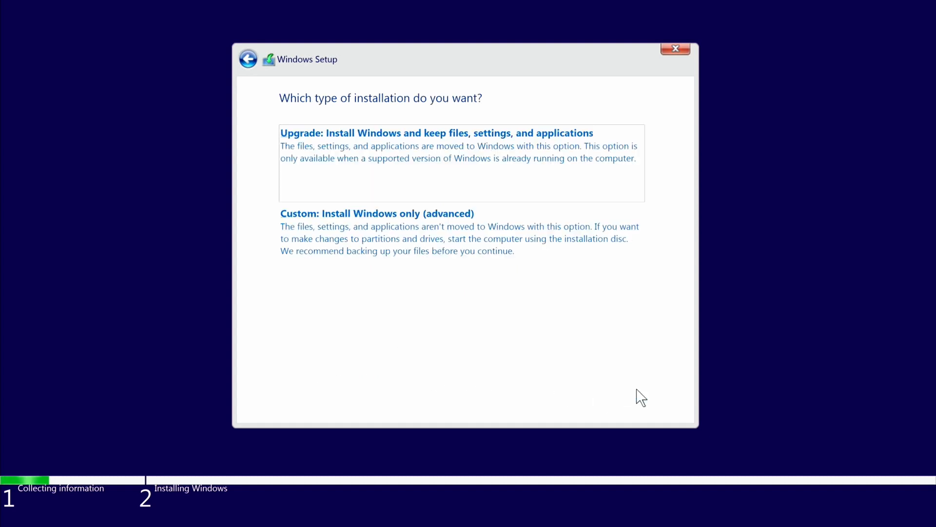
pyautogui.click(423, 246)
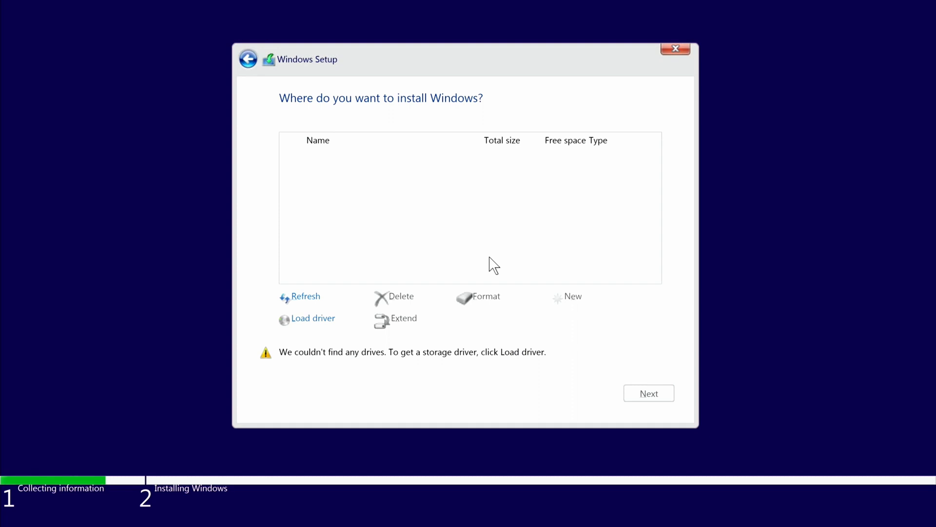
# Load both Intel RST VMD controller drivers from the Driver\64bit folder on the RAID DRIVER (D:) flash drive
pyautogui.click(331, 320)
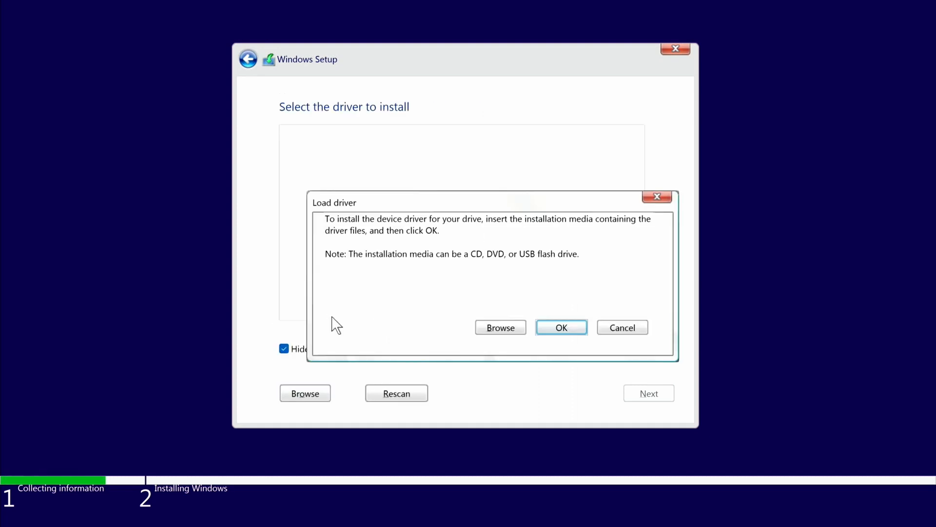
pyautogui.click(501, 328)
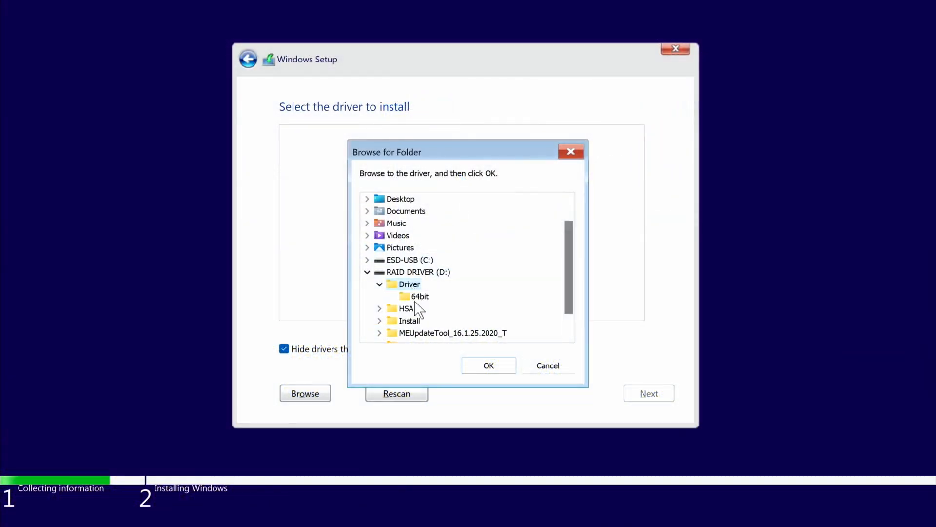
pyautogui.click(418, 296)
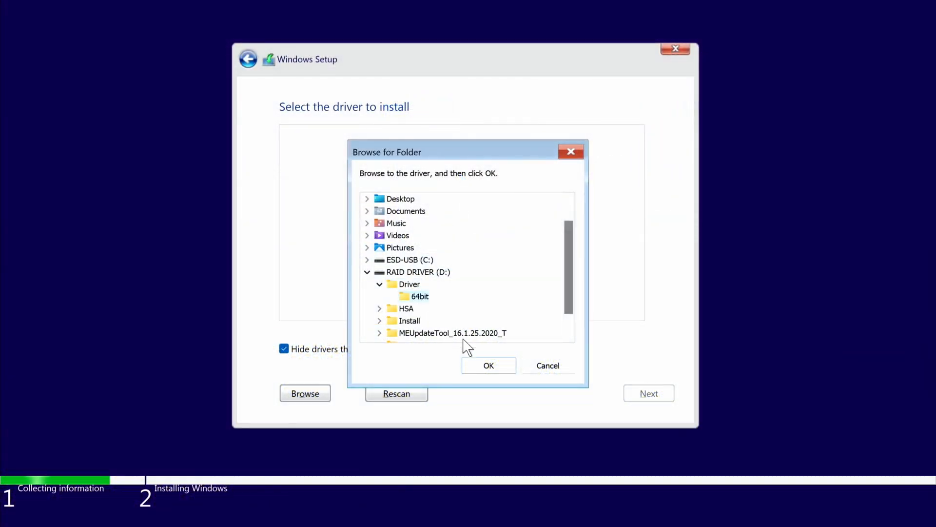
pyautogui.click(489, 365)
pyautogui.hotkey('shift', 'Down')
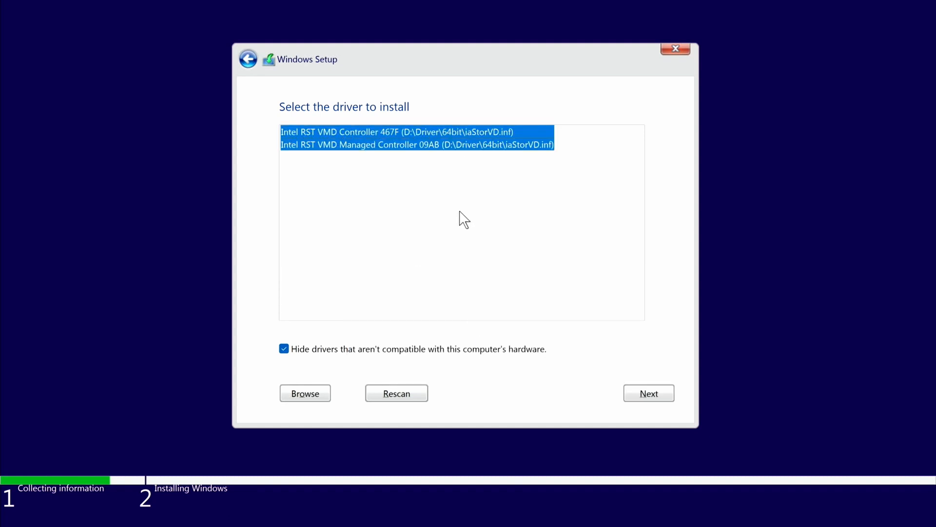
pyautogui.click(633, 390)
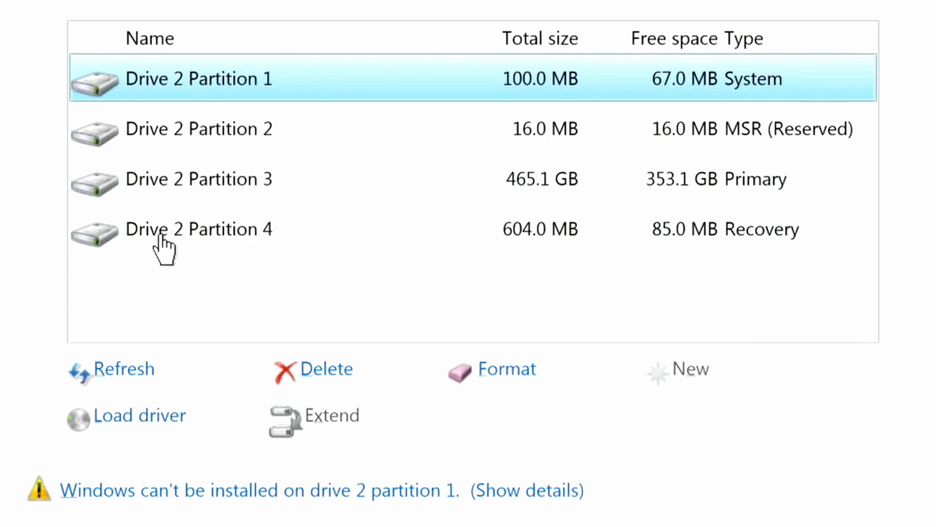
# Delete all four partitions on Drive 2 and start installing Windows on its unallocated space
pyautogui.click(310, 374)
pyautogui.click(664, 435)
pyautogui.click(230, 128)
pyautogui.click(312, 371)
pyautogui.click(652, 434)
pyautogui.click(209, 133)
pyautogui.click(322, 374)
pyautogui.click(654, 433)
pyautogui.click(243, 130)
pyautogui.click(322, 371)
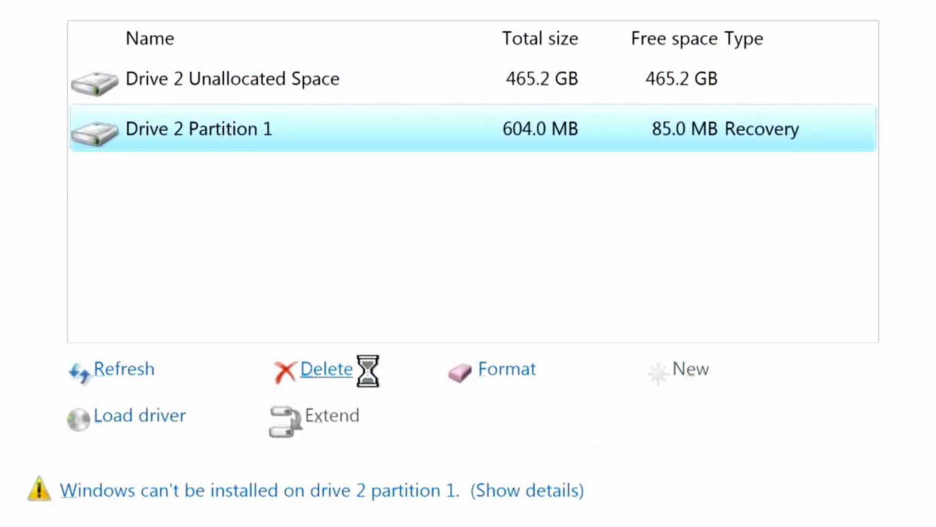
pyautogui.click(663, 429)
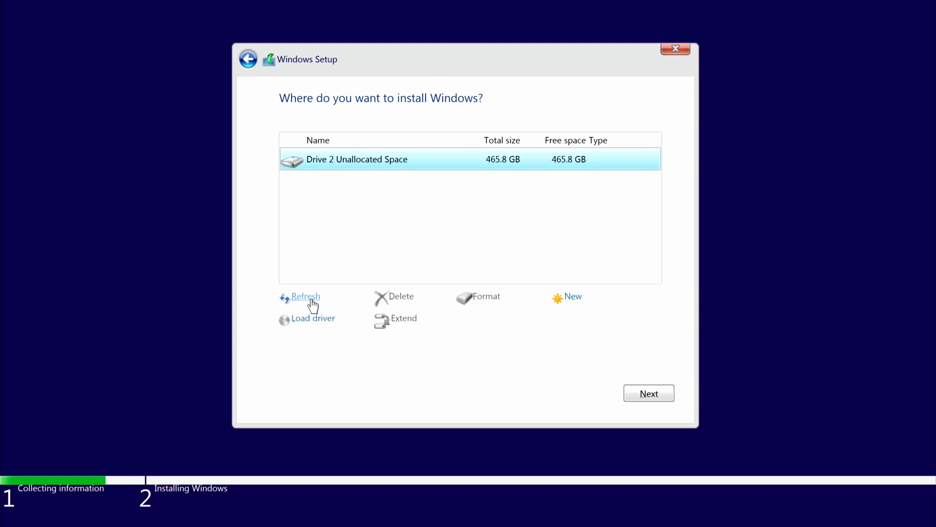
pyautogui.click(649, 397)
pyautogui.click(649, 394)
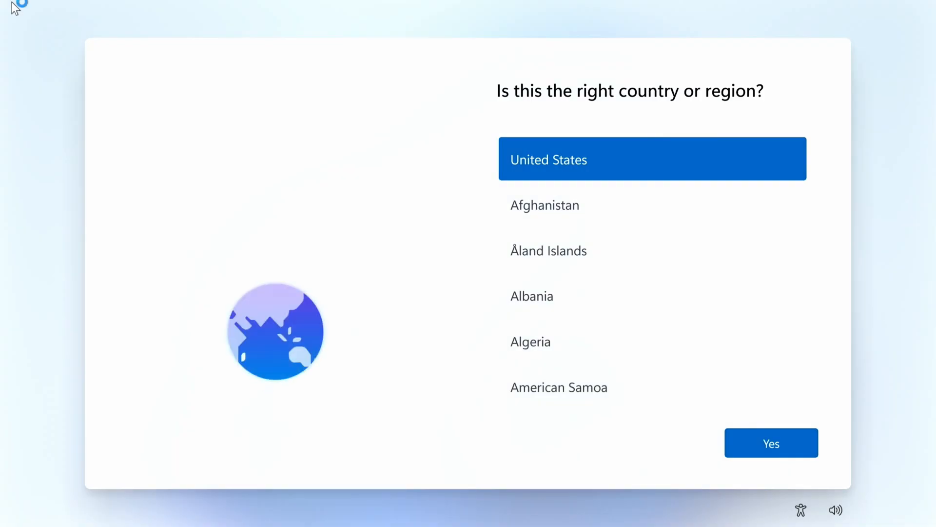
# Confirm the United States region and US keyboard layout, and skip adding a second keyboard layout
pyautogui.click(757, 440)
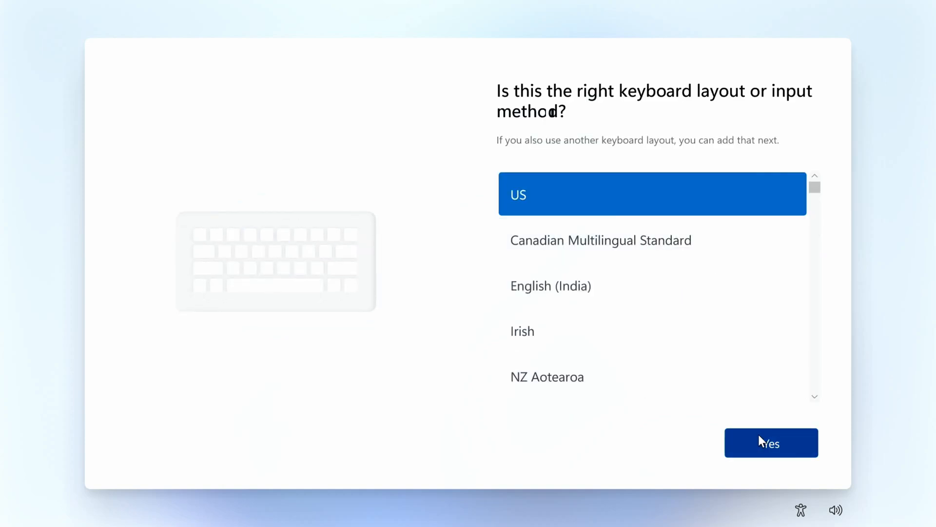
pyautogui.click(759, 437)
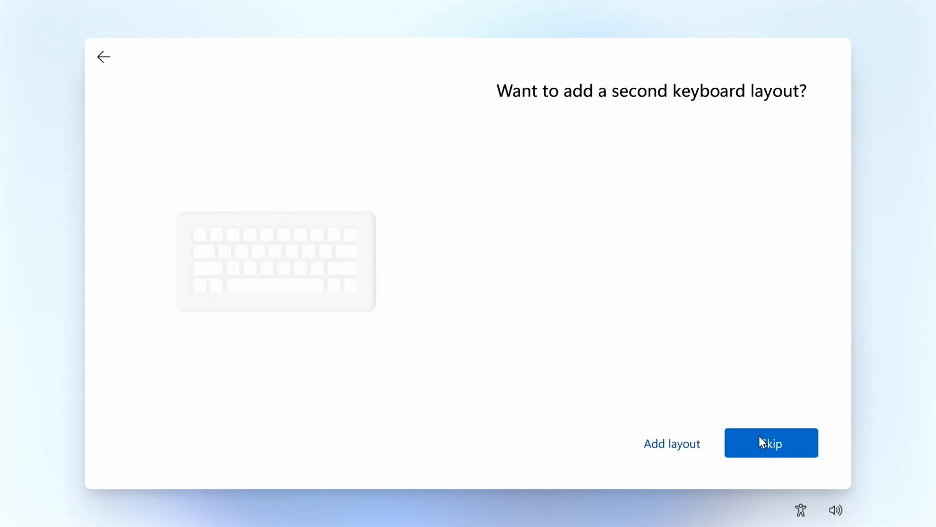
pyautogui.click(759, 436)
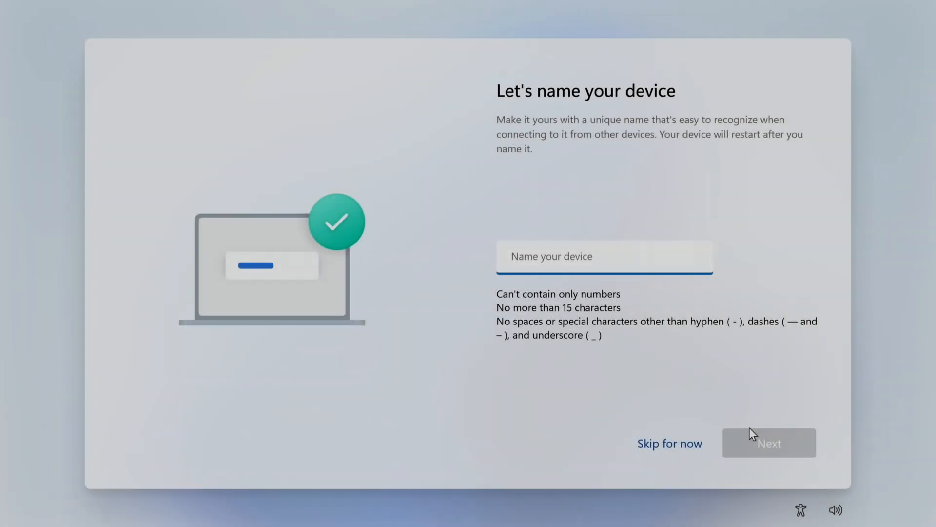
# Name the device ThisBytesForYou and continue the Windows setup
pyautogui.write('ThisBytesForYou')
pyautogui.click(750, 431)
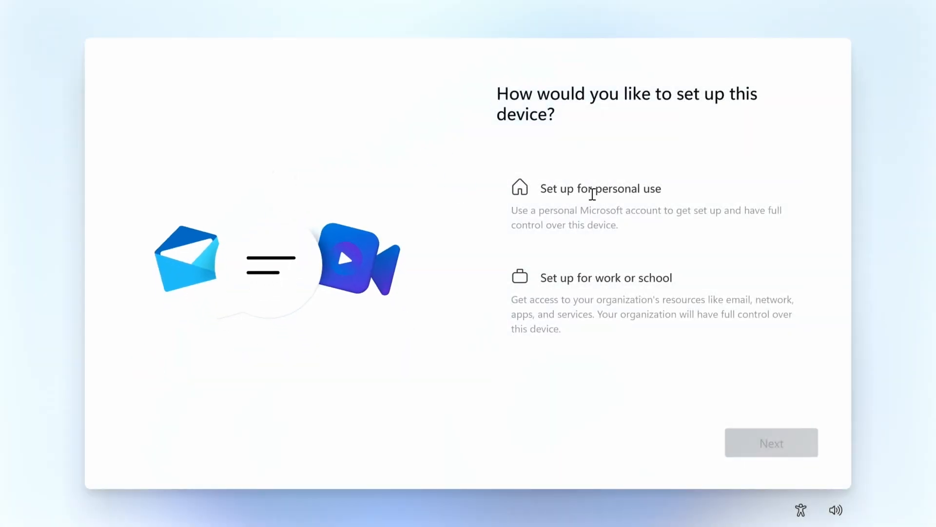
# Choose how the device is set up, review the Microsoft experience page, and proceed to the Microsoft account sign-in
pyautogui.click(592, 194)
pyautogui.click(764, 445)
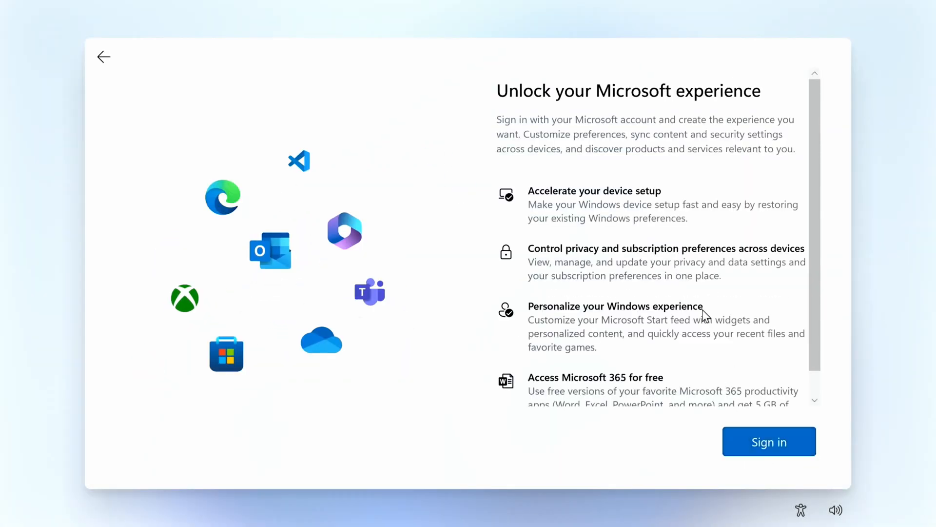
pyautogui.scroll(-1, 706, 322)
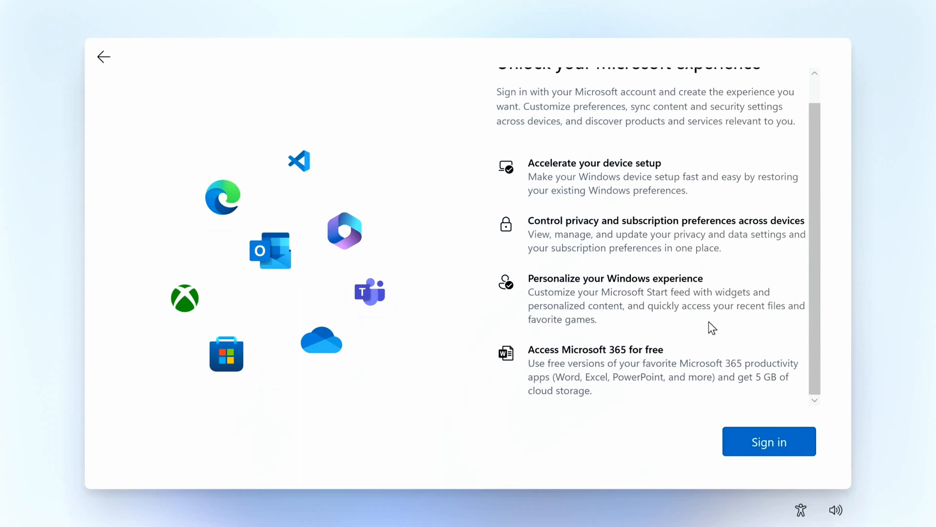
pyautogui.scroll(1, 709, 321)
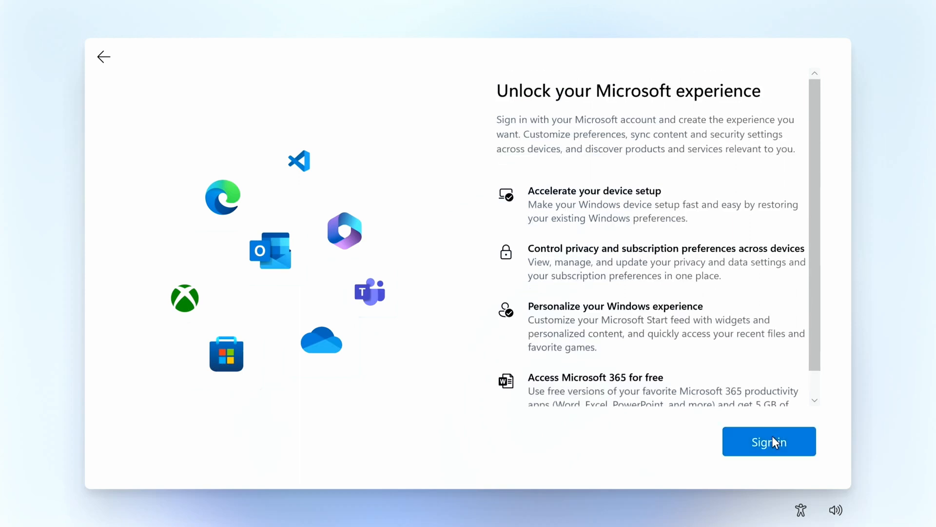
pyautogui.click(771, 438)
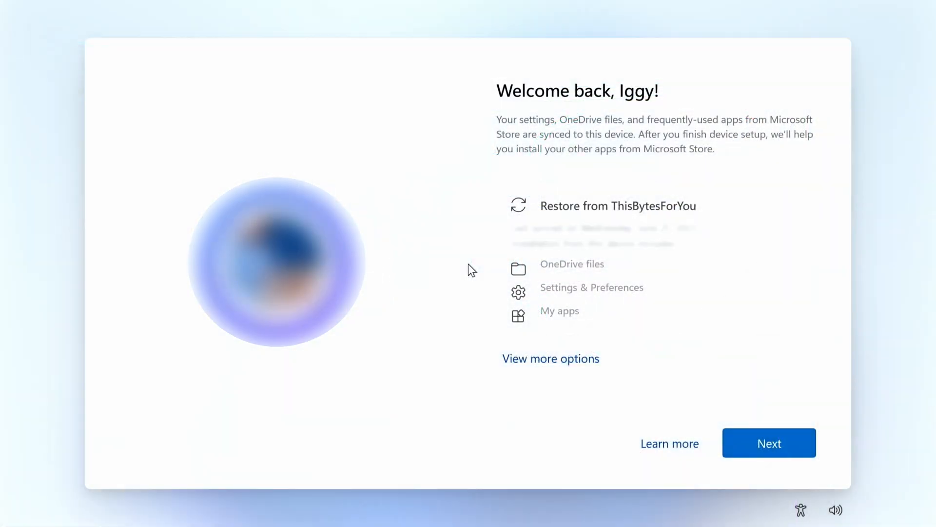
# Set up the PC as a new device instead of restoring a backup, and proceed to create the account PIN
pyautogui.click(556, 363)
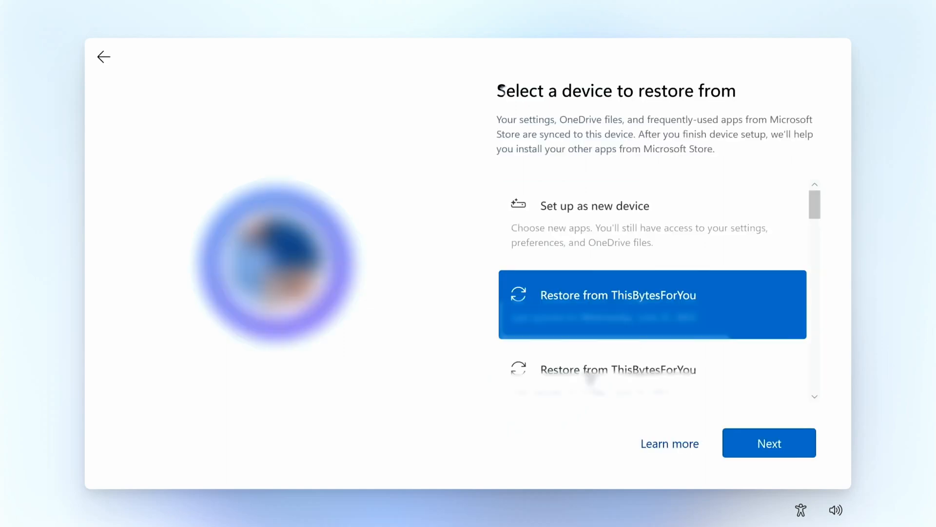
pyautogui.click(613, 225)
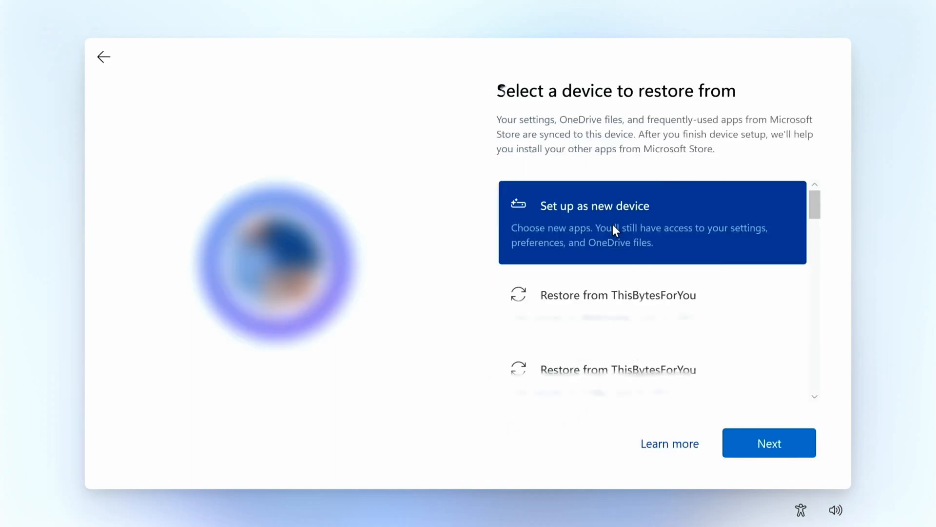
pyautogui.click(756, 443)
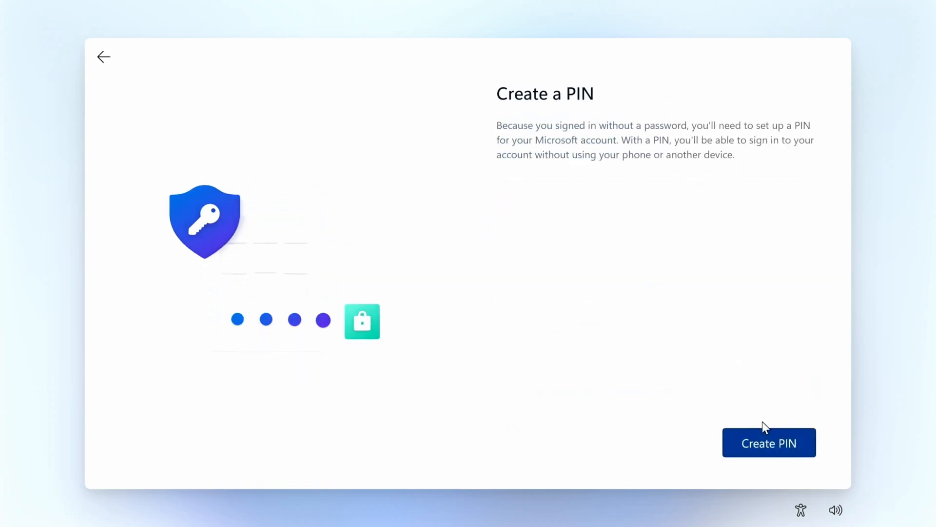
pyautogui.click(765, 443)
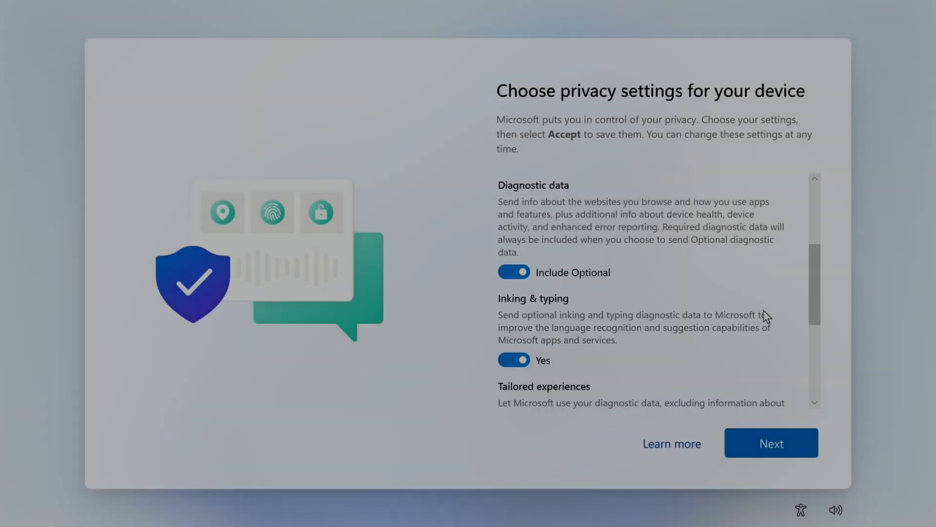
# Review the device privacy settings and accept them with their default choices
pyautogui.scroll(-3, 765, 317)
pyautogui.scroll(-1, 764, 312)
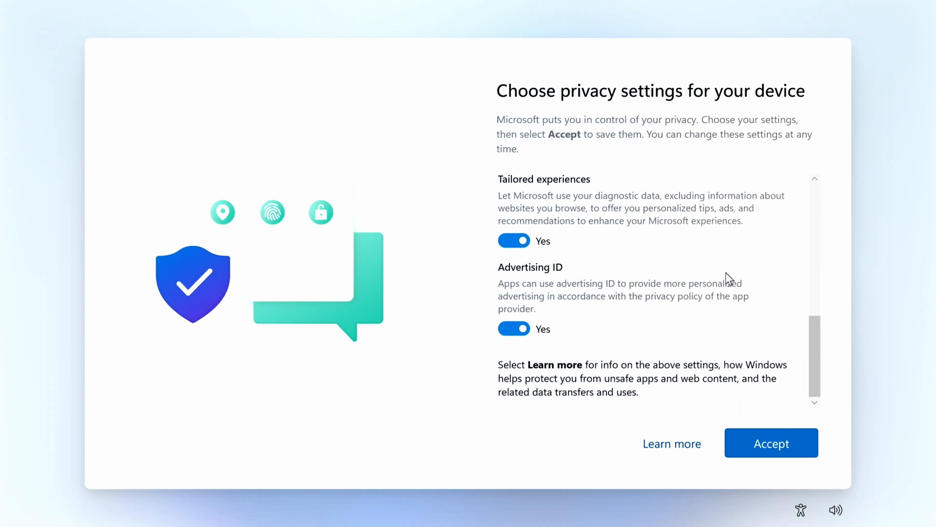
pyautogui.click(762, 438)
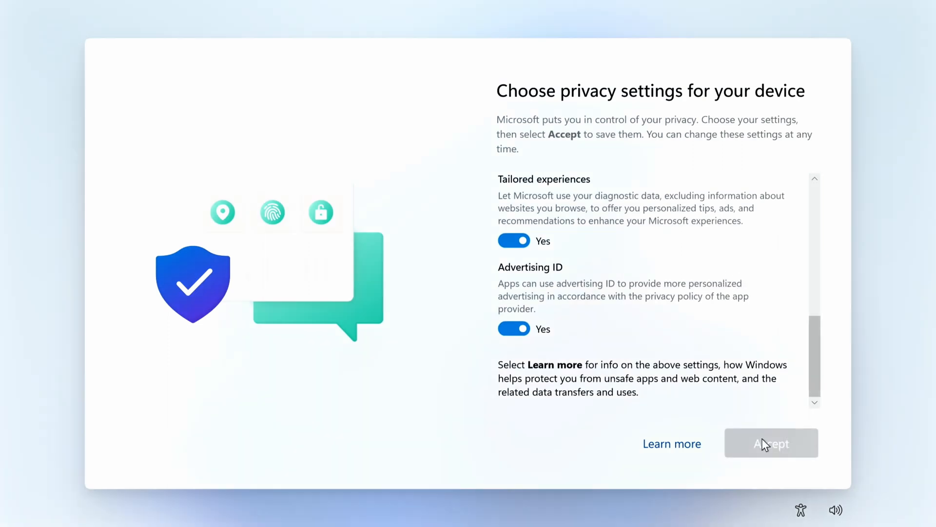
# Skip the experience customization options and the linking of a phone to the PC
pyautogui.scroll(-3, 757, 244)
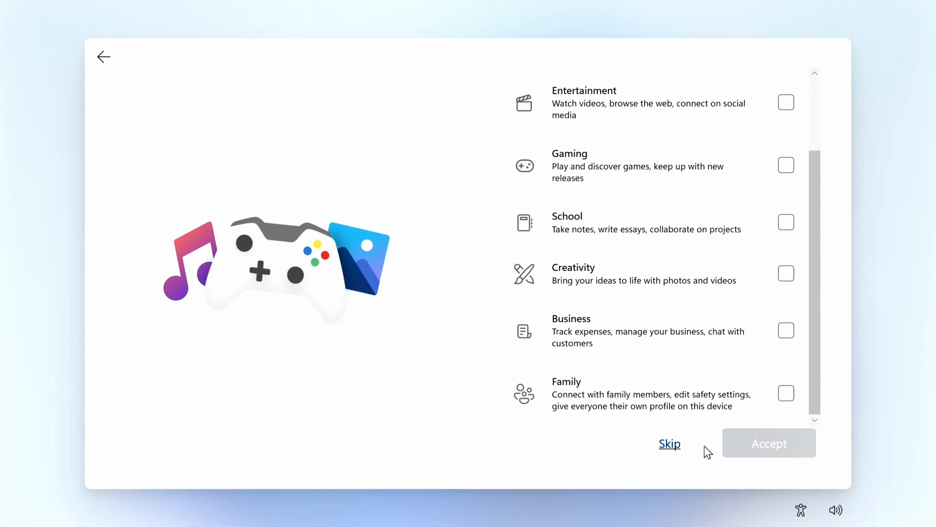
pyautogui.click(671, 445)
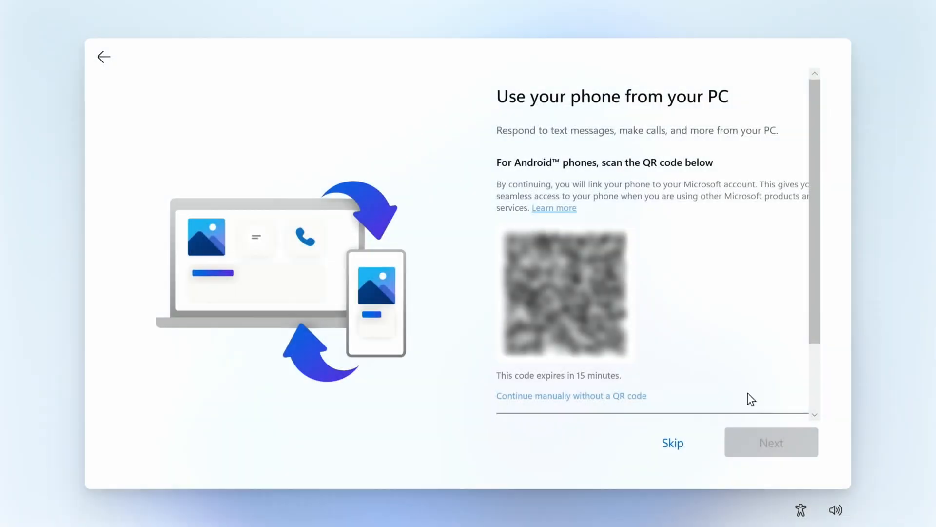
pyautogui.click(679, 445)
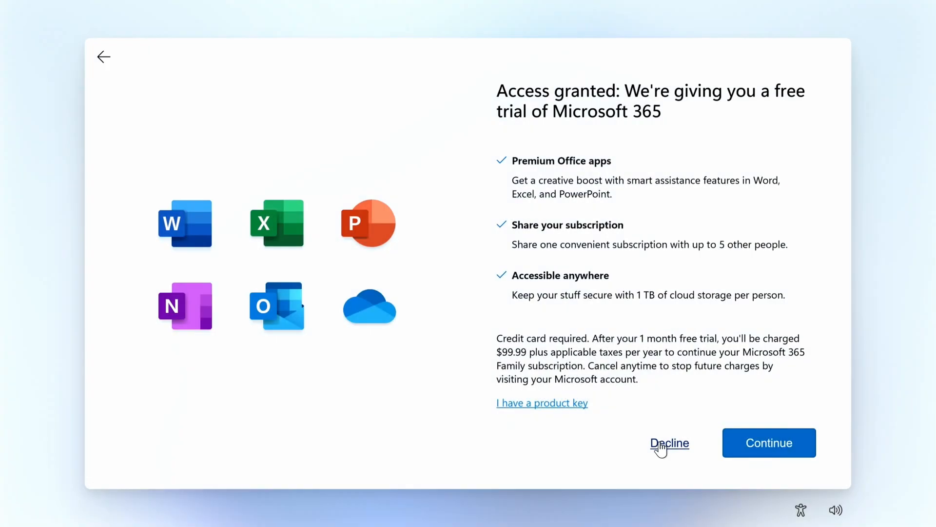
# Decline the Microsoft 365 free trial and skip the PC Game Pass offer to finish the setup
pyautogui.click(661, 447)
pyautogui.click(662, 444)
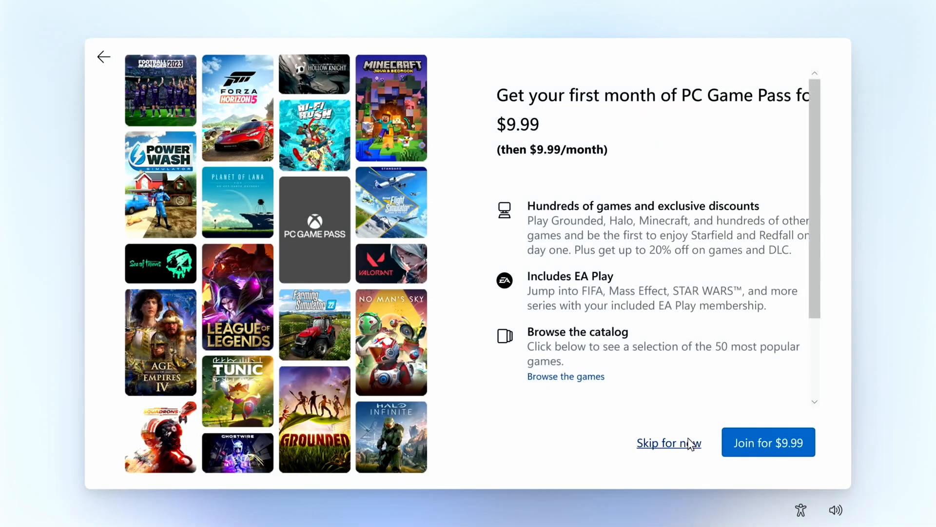
pyautogui.click(685, 445)
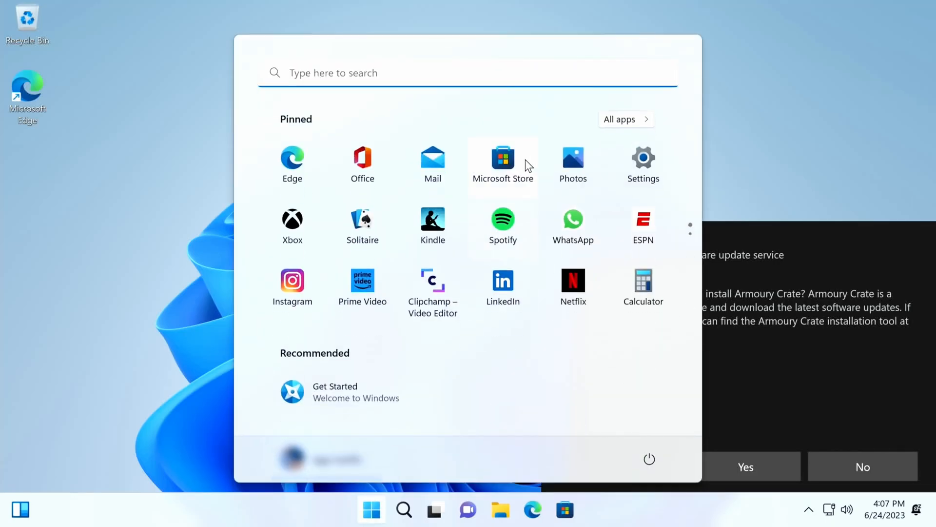
# Decline the Armoury Crate installation and open Device Manager to check which devices lack drivers
pyautogui.click(864, 464)
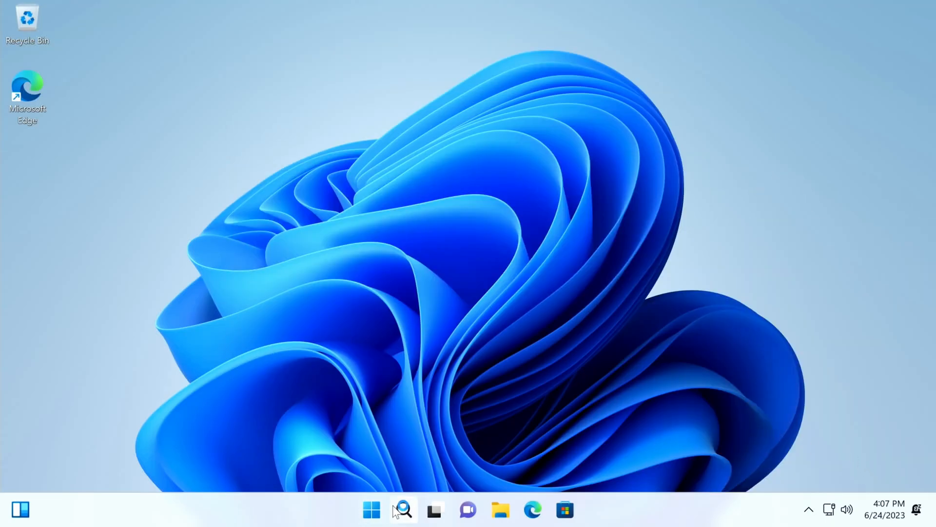
pyautogui.rightClick(372, 510)
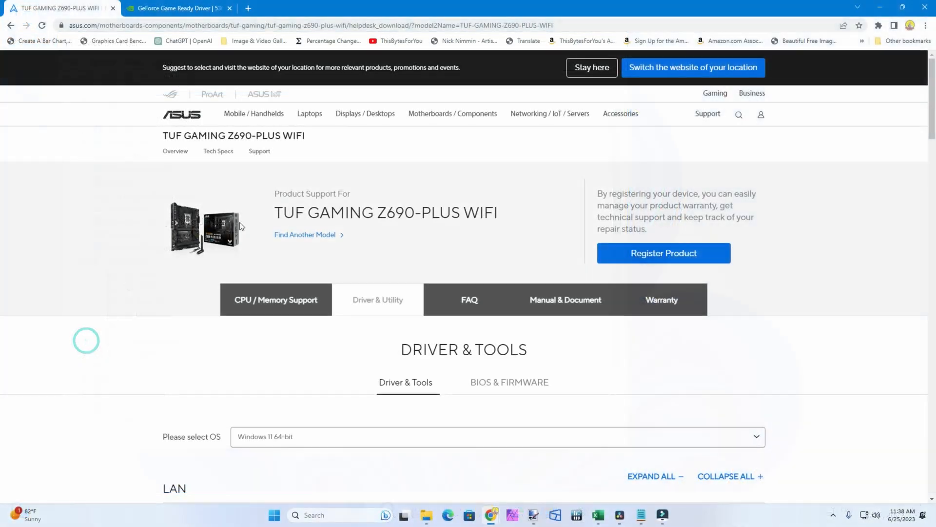
# Examine the ASUS driver downloads for the TUF GAMING Z690-PLUS WIFI and NVIDIA's GeForce Game Ready Driver page
pyautogui.moveTo(274, 213); pyautogui.dragTo(452, 212)
pyautogui.tripleClick(502, 208)
pyautogui.scroll(-5, 177, 326)
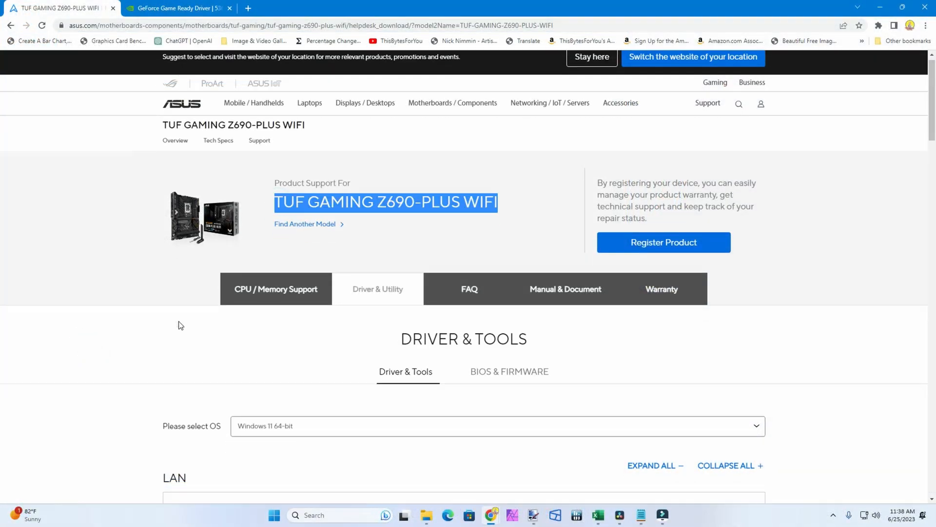
pyautogui.scroll(-13, 177, 326)
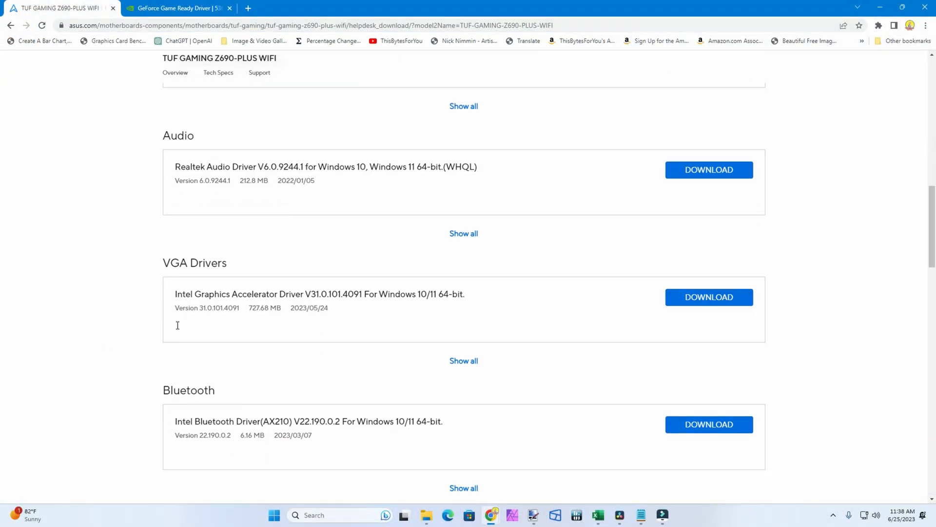
pyautogui.scroll(-7, 178, 325)
pyautogui.click(150, 8)
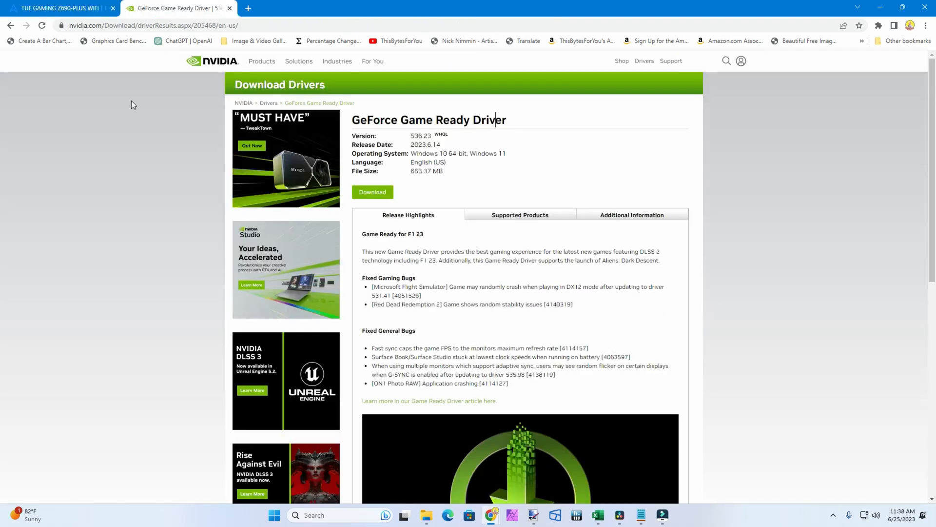
pyautogui.moveTo(349, 124); pyautogui.dragTo(507, 125)
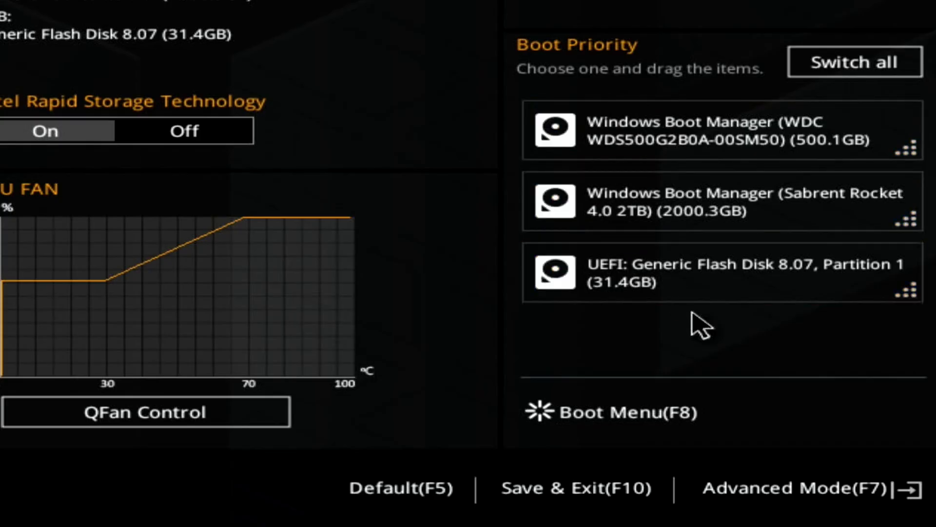
# In the BIOS Advanced Mode, set Boot Option #1 to Windows Boot Manager (Sabrent Rocket 4.0 2TB), then save and exit
pyautogui.click(810, 502)
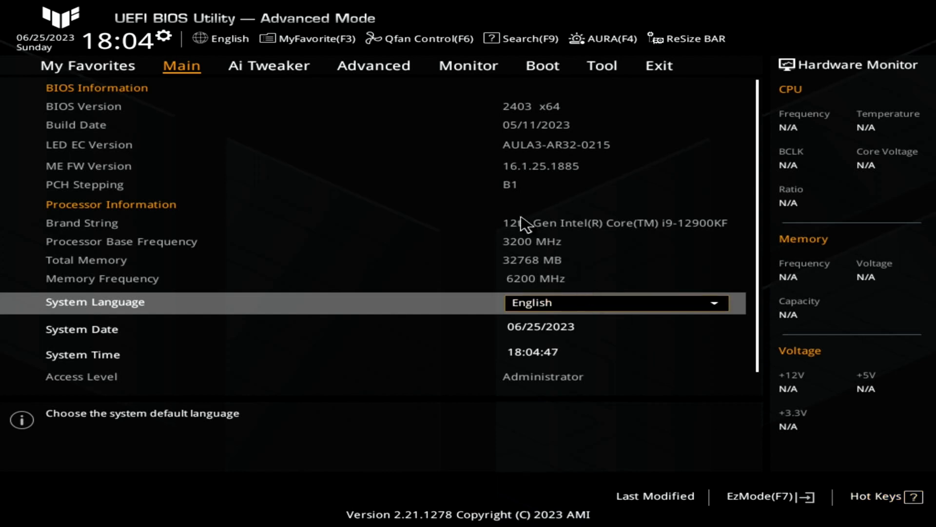
pyautogui.click(561, 66)
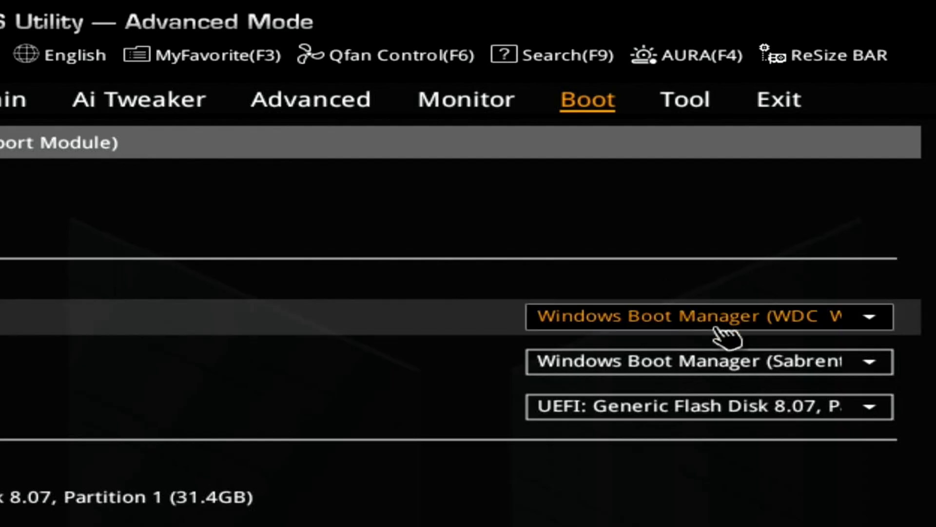
pyautogui.click(781, 322)
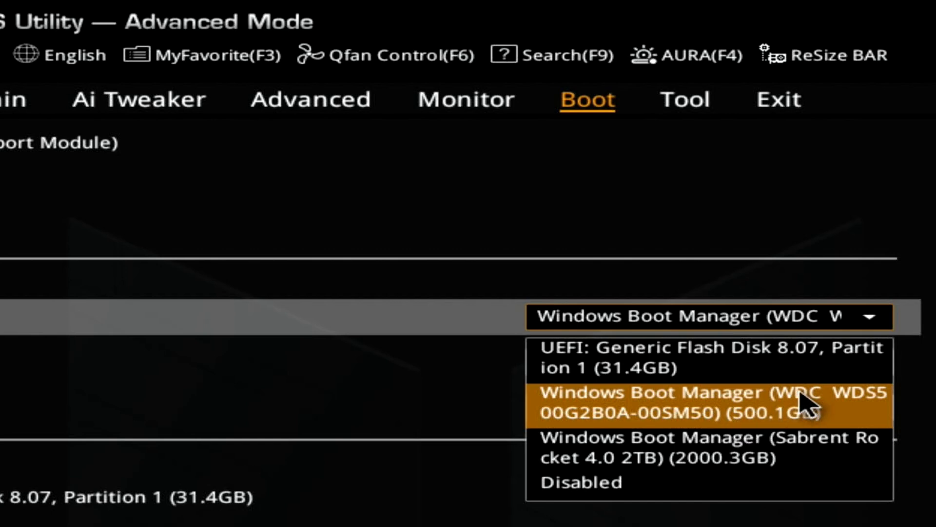
pyautogui.click(704, 461)
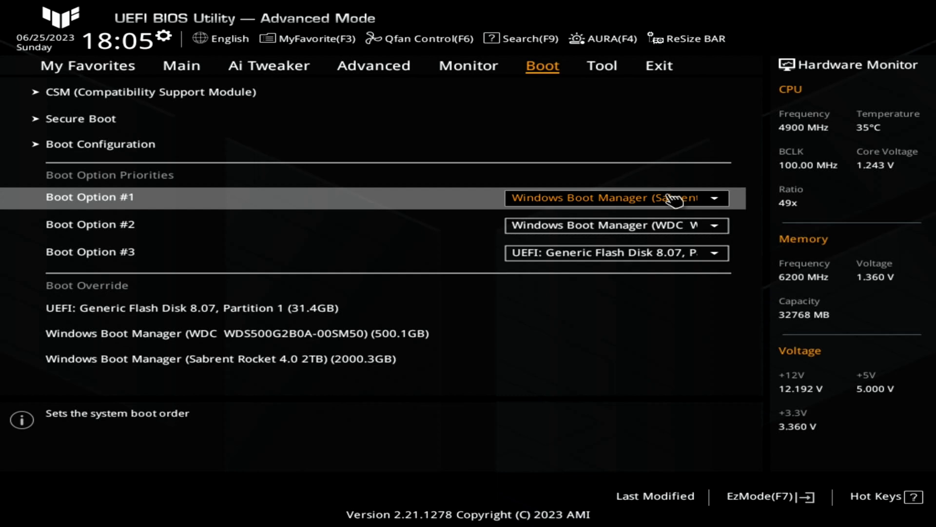
pyautogui.press('F10')
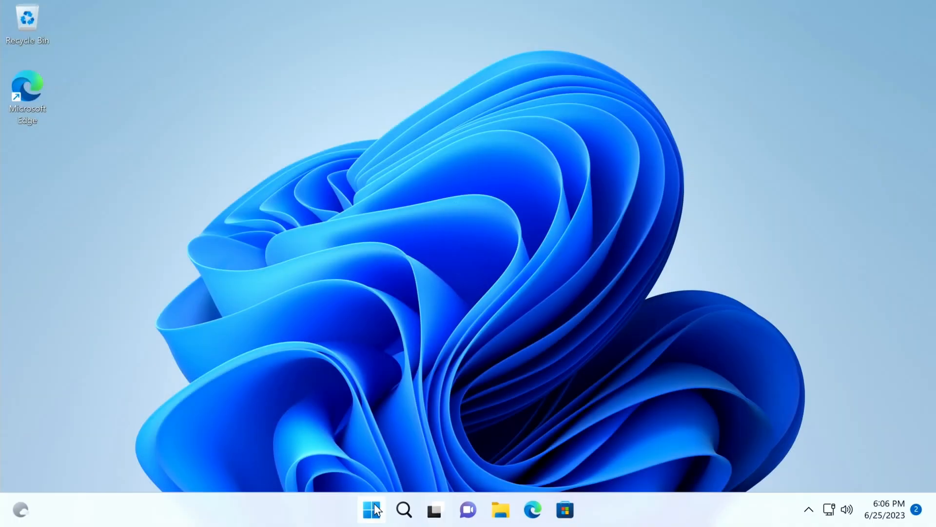
# Open Command Prompt as administrator and move its window toward the middle of the desktop
pyautogui.click(374, 503)
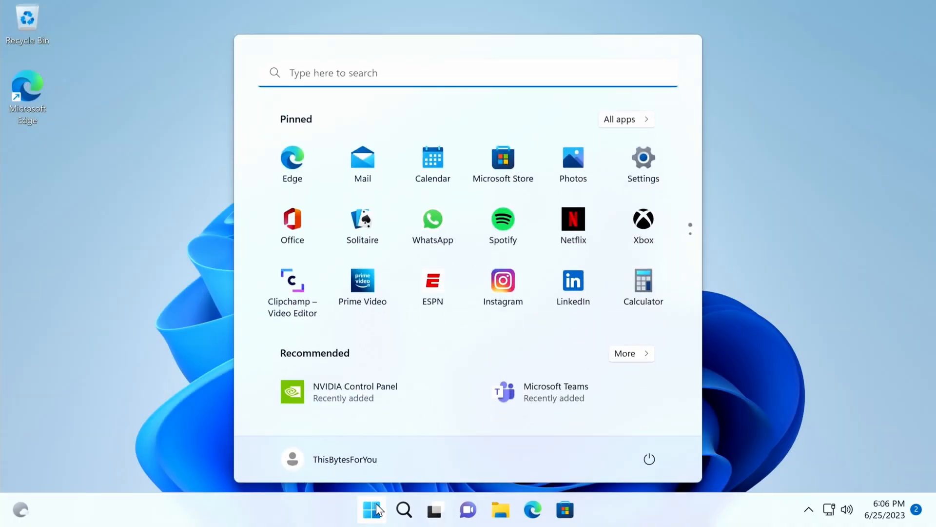
pyautogui.write('cmd')
pyautogui.rightClick(292, 205)
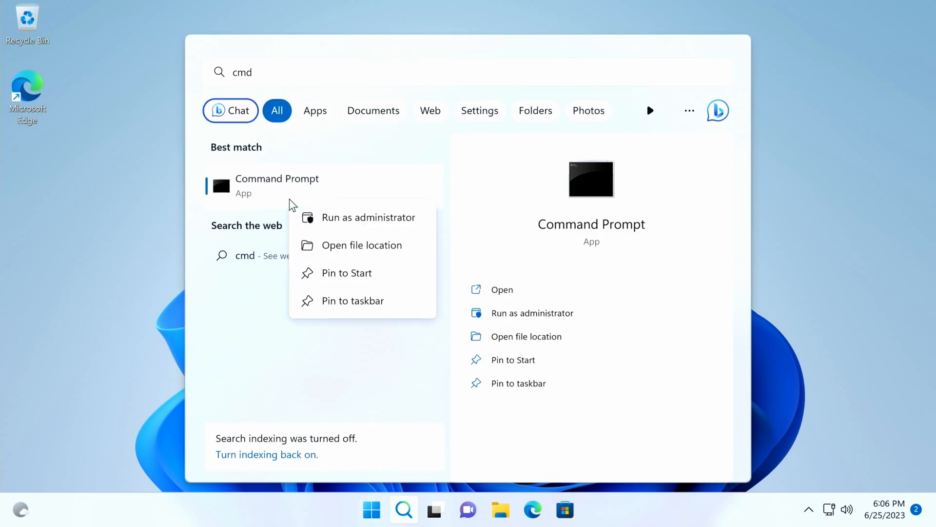
pyautogui.click(321, 220)
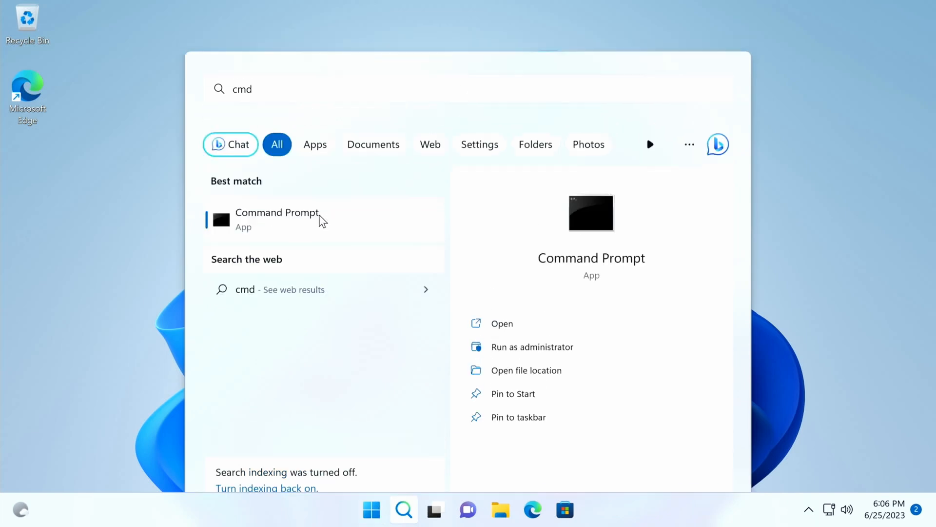
pyautogui.click(396, 370)
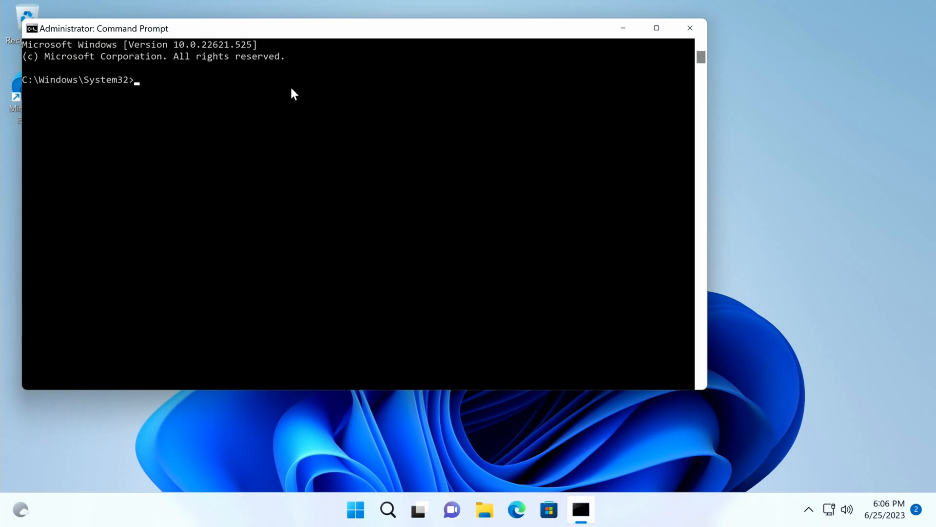
pyautogui.moveTo(294, 33); pyautogui.dragTo(452, 83)
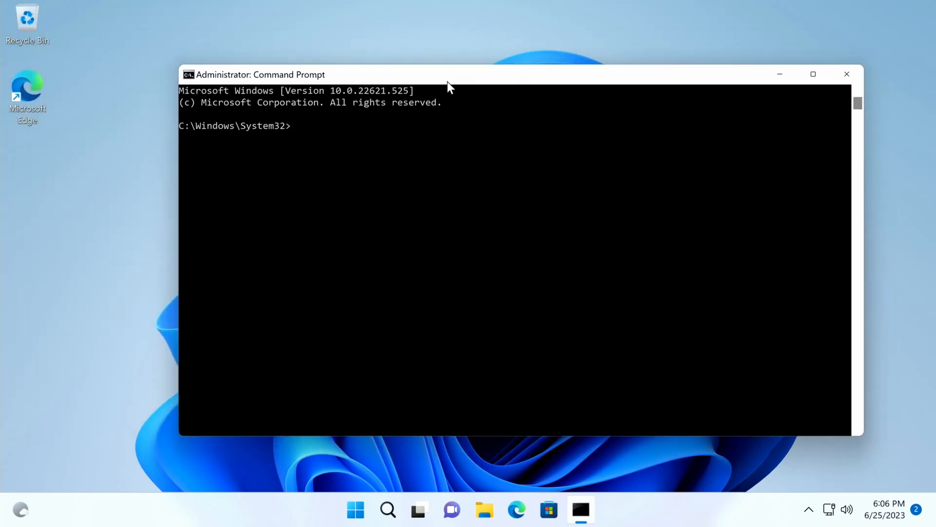
# Start diskpart and list the installed disks with "list disk"
pyautogui.write('diskpart')
pyautogui.press('Return')
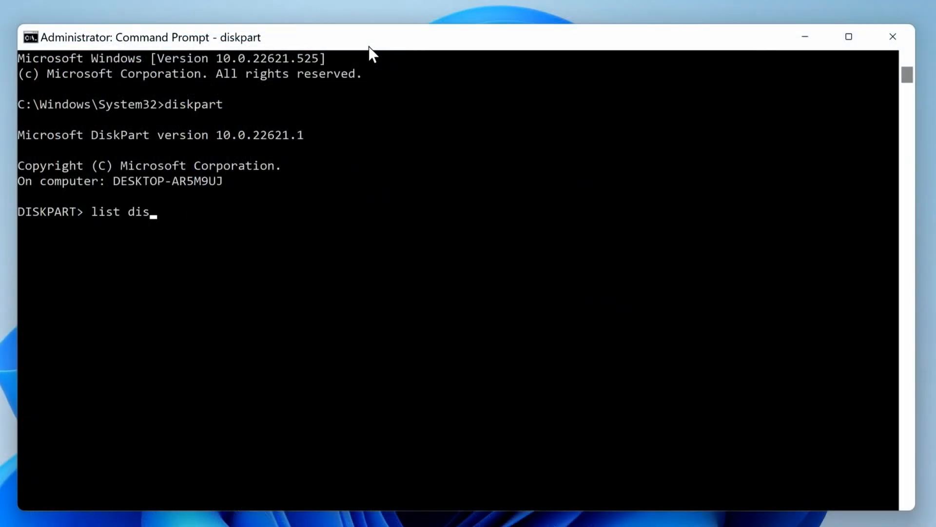
pyautogui.write('k')
pyautogui.press('Return')
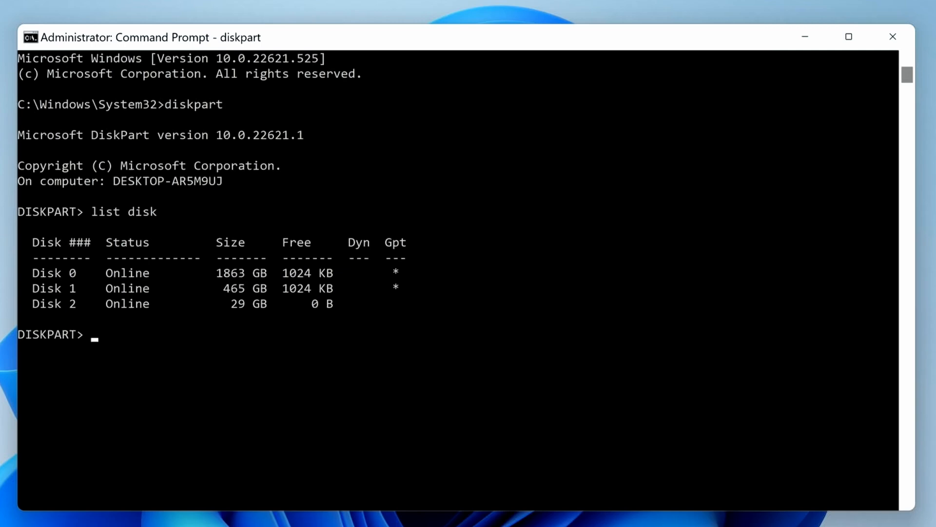
# Examine the capacities of the drives under This PC in File Explorer, including D: and the ESD-USB drive, then close it
pyautogui.click(485, 510)
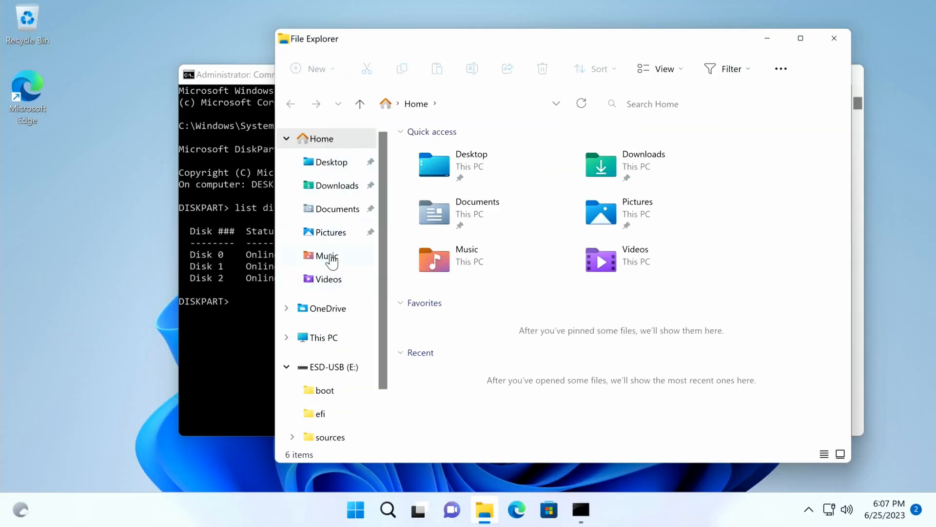
pyautogui.click(324, 337)
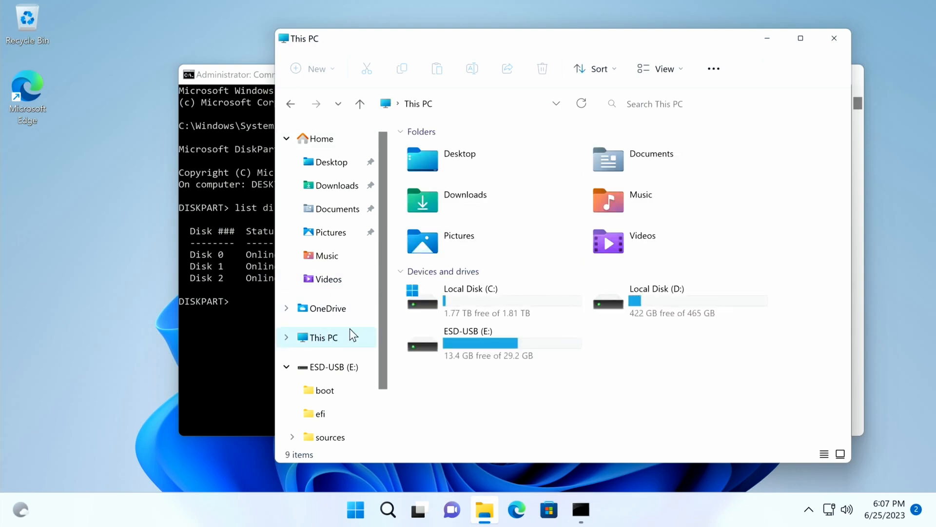
pyautogui.click(692, 318)
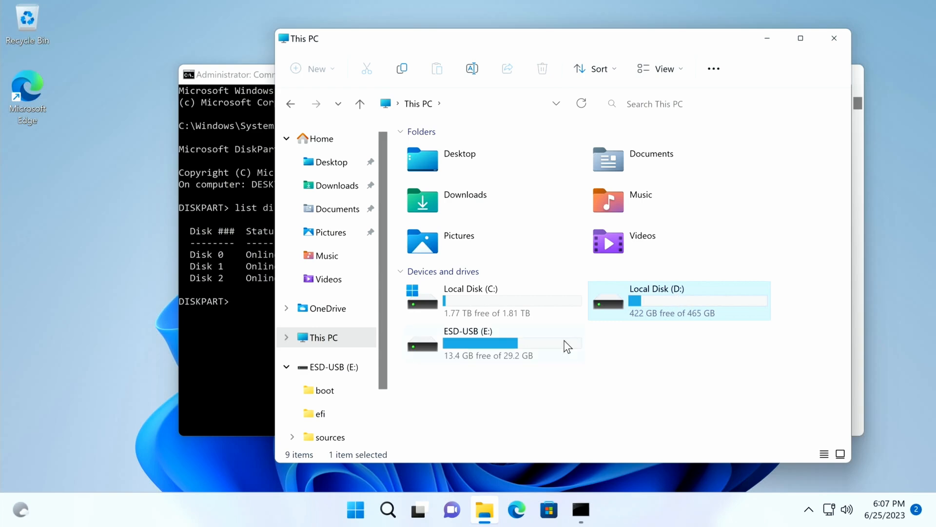
pyautogui.click(537, 350)
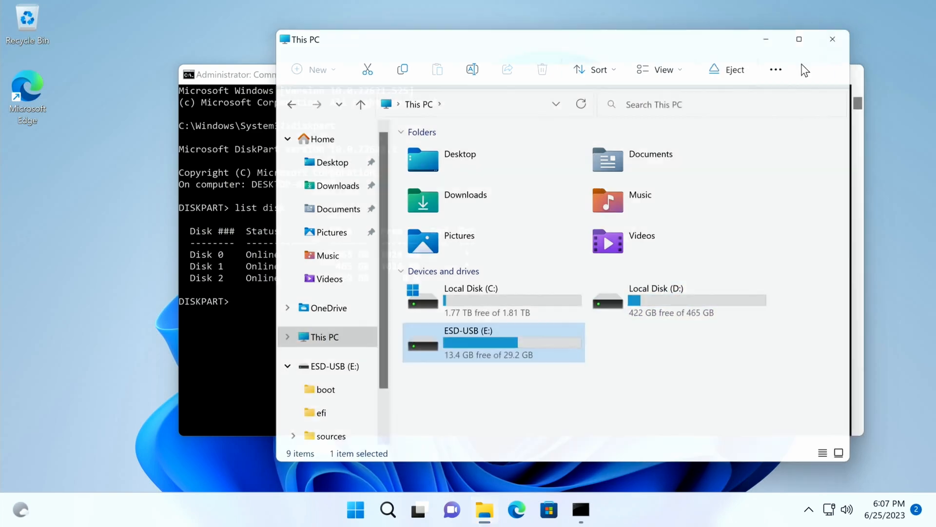
pyautogui.click(835, 38)
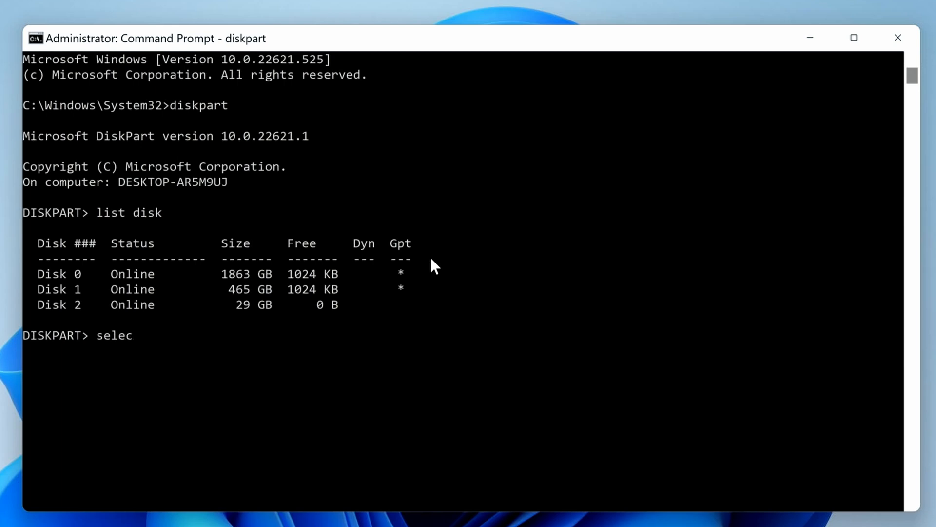
# Select Disk 1 in DiskPart and erase it with the clean command
pyautogui.write('Disk 1')
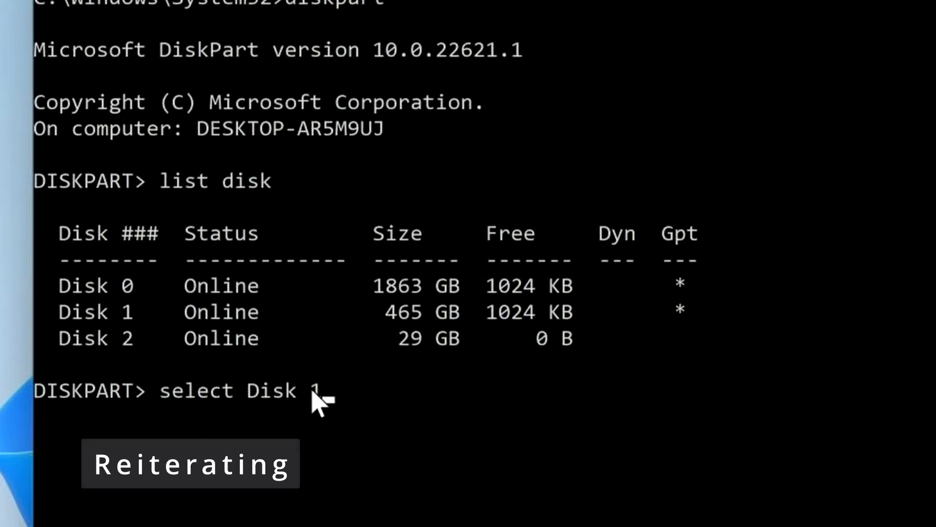
pyautogui.press('Return')
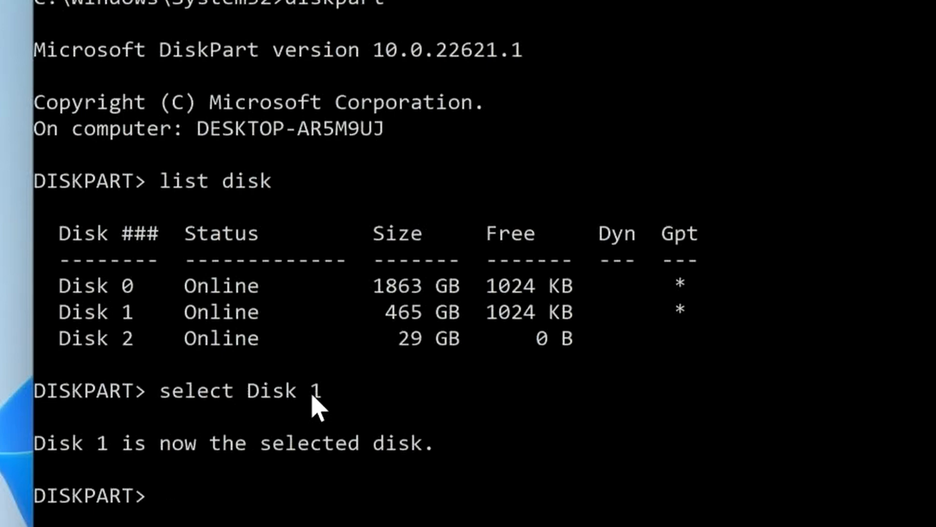
pyautogui.write('clean')
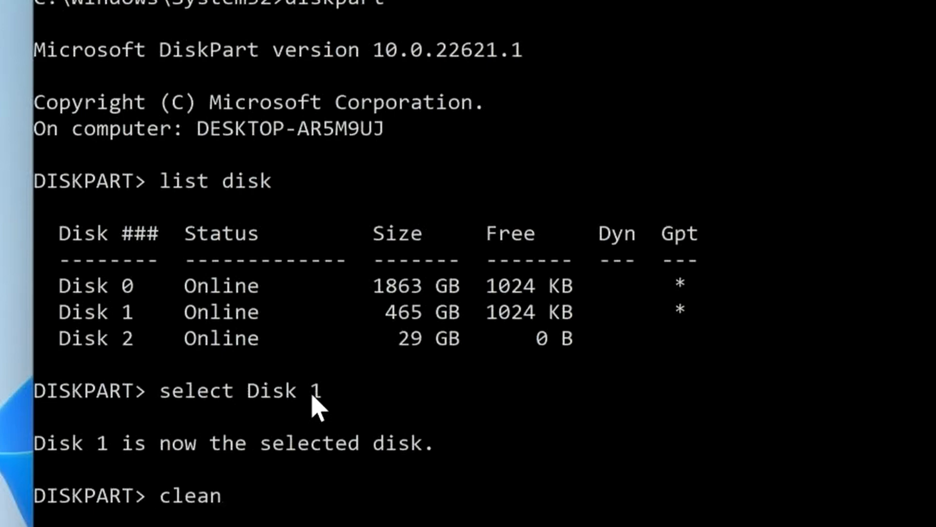
pyautogui.press('Return')
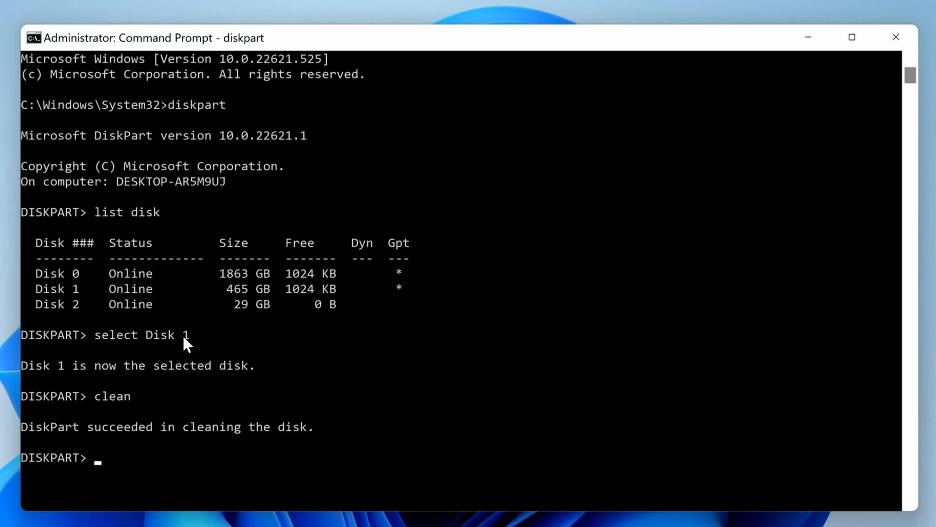
# Exit DiskPart and close the Command Prompt with the exit command
pyautogui.write('exit')
pyautogui.press('Return')
pyautogui.write('exit')
pyautogui.press('Return')
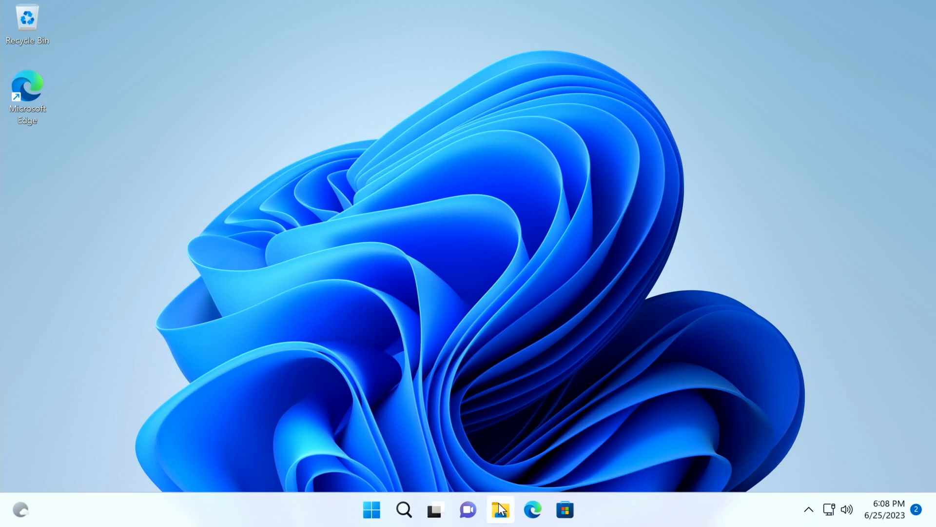
# Check which drives are listed under This PC in File Explorer, then close the window
pyautogui.click(499, 508)
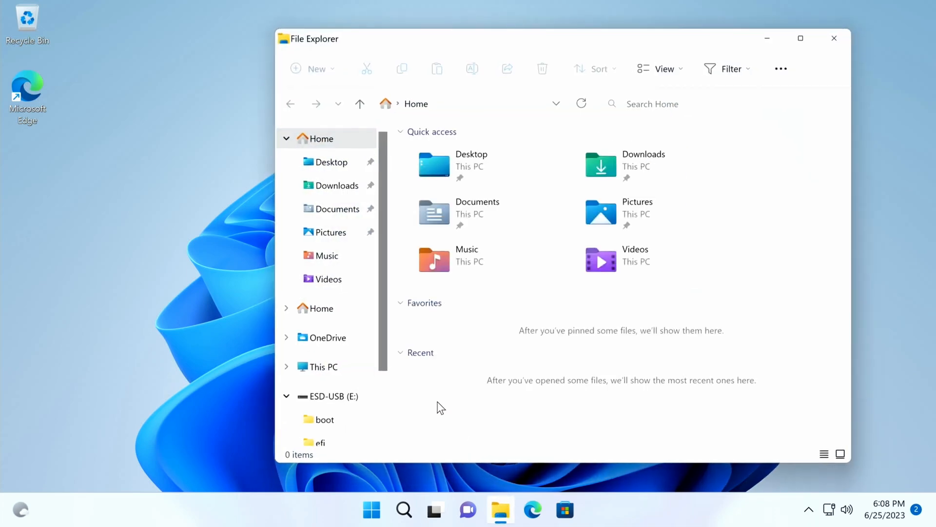
pyautogui.click(324, 367)
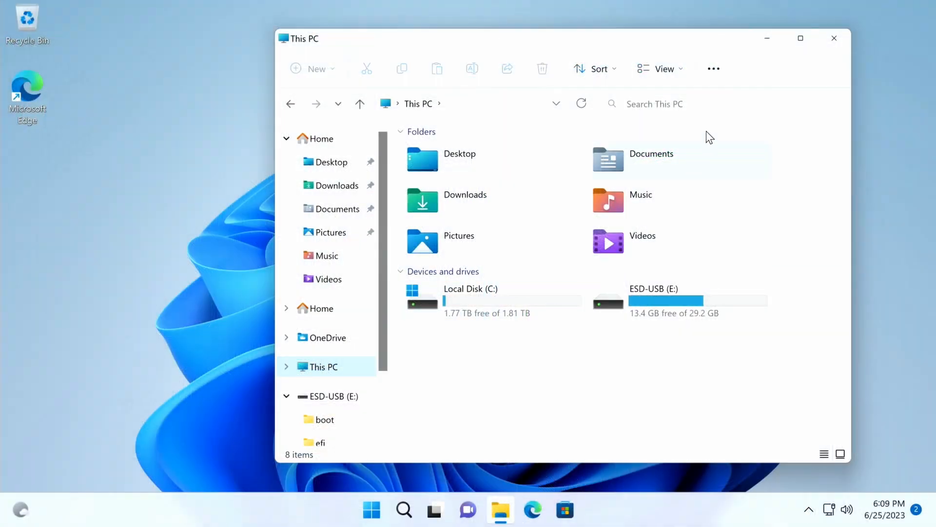
pyautogui.click(834, 38)
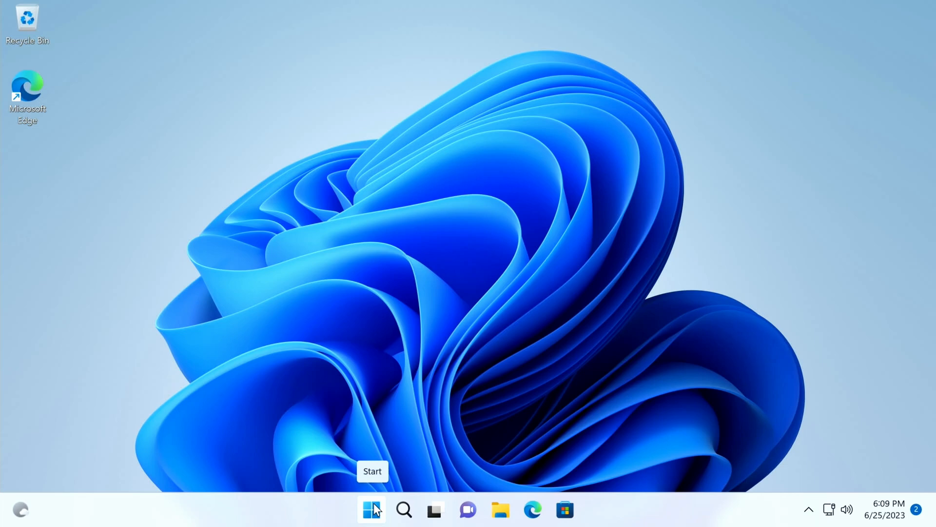
# Open Disk Management and initialize Disk 1 with the GPT (GUID Partition Table) partition style
pyautogui.rightClick(375, 507)
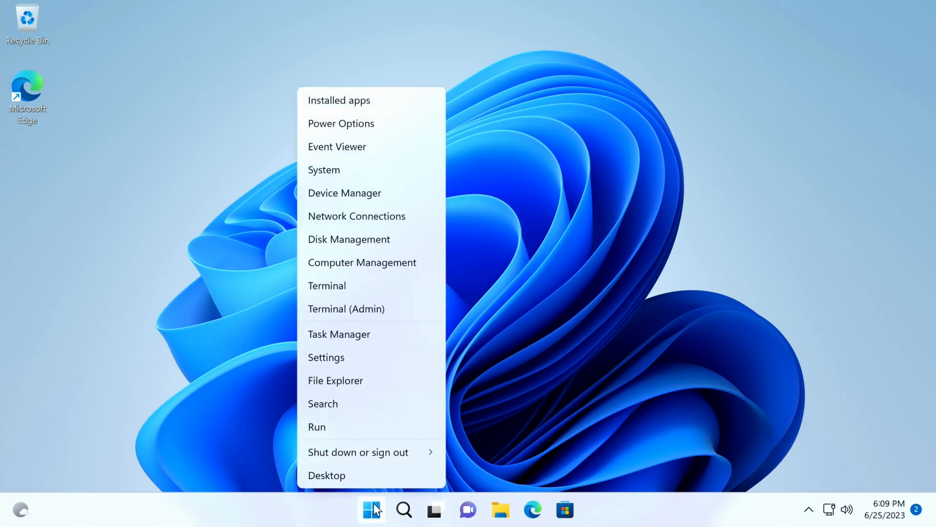
pyautogui.click(377, 240)
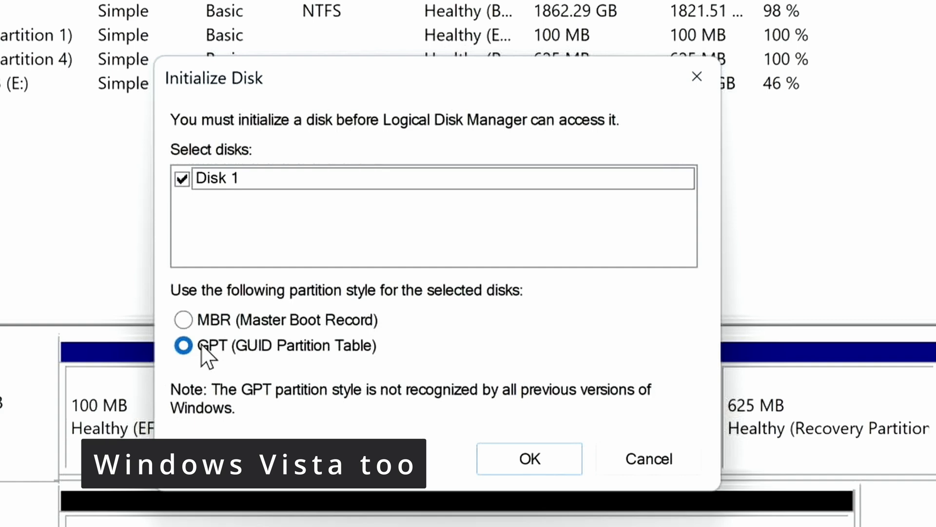
pyautogui.click(184, 346)
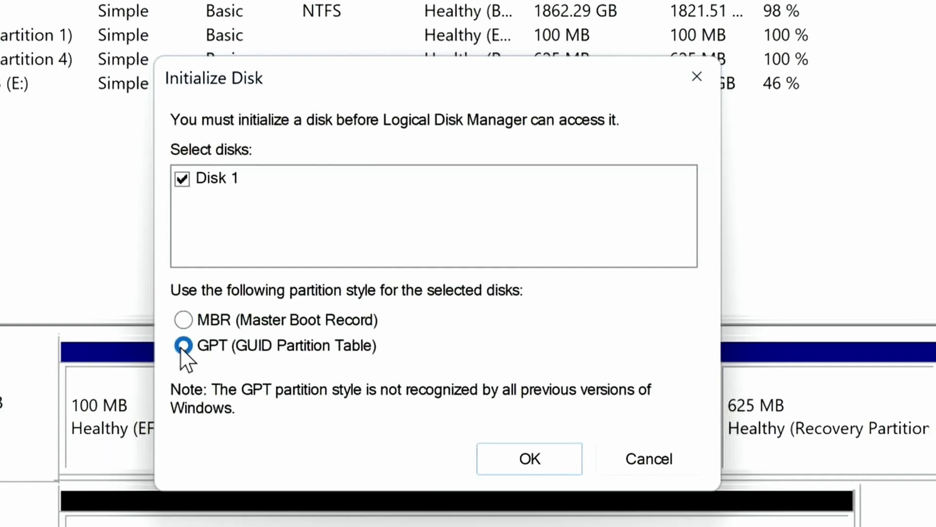
pyautogui.click(522, 458)
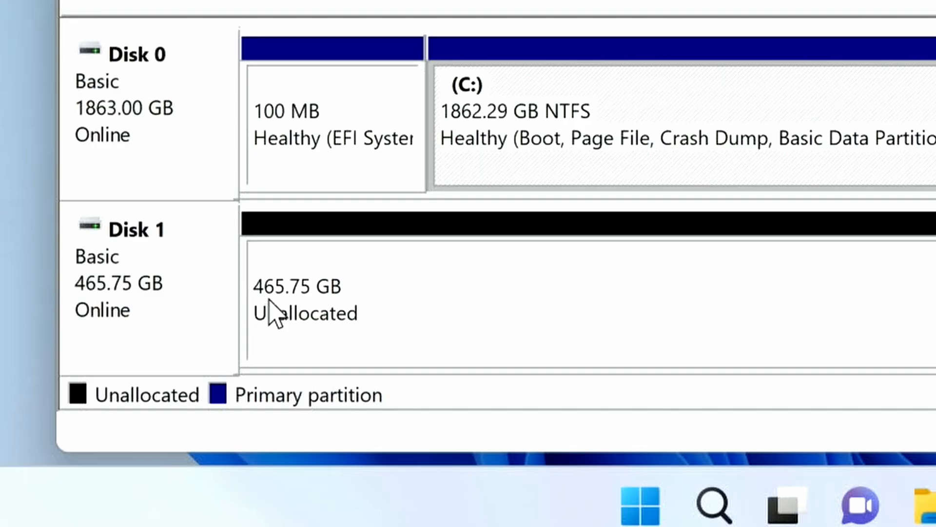
# Check in File Explorer whether the initialized Disk 1 appears among the drives under This PC, then close the window
pyautogui.click(929, 504)
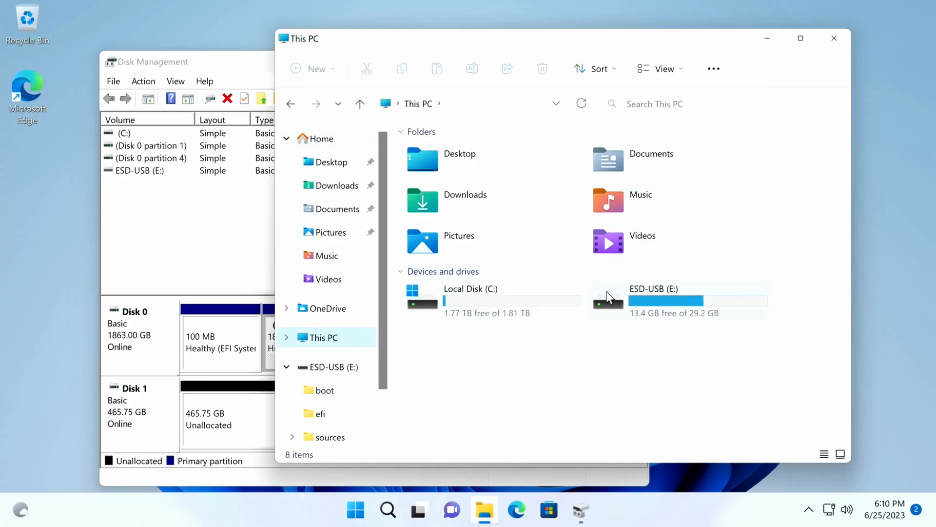
pyautogui.click(834, 38)
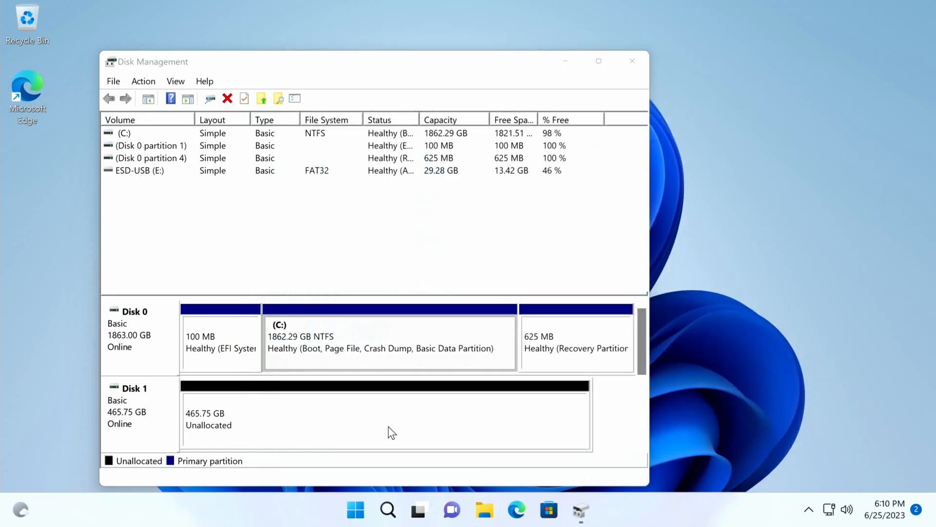
# Start a new simple volume in Disk 1's unallocated space with the full size of 476923 MB and drive letter D
pyautogui.rightClick(389, 427)
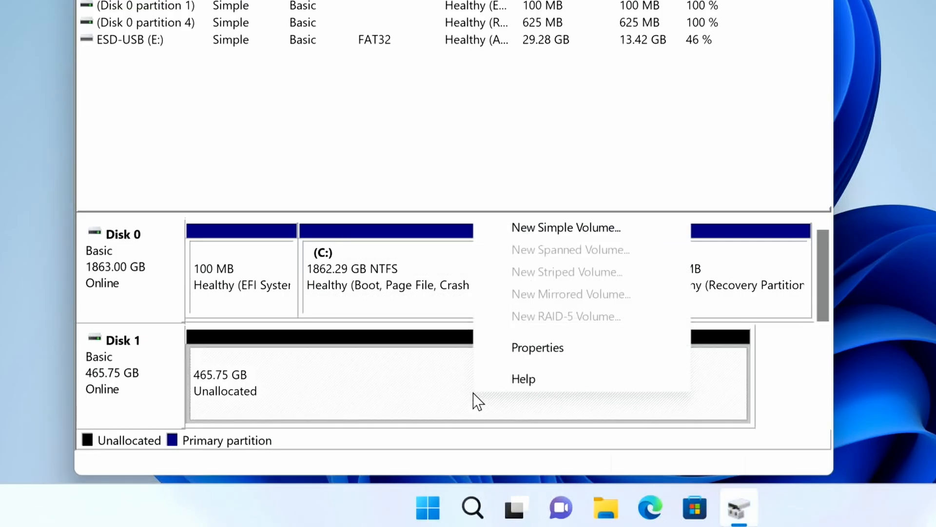
pyautogui.click(560, 231)
pyautogui.click(477, 346)
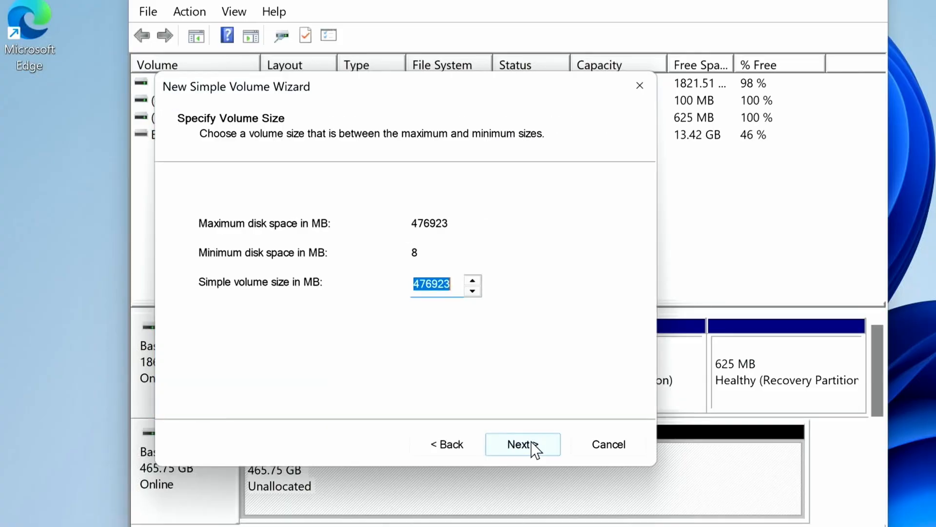
pyautogui.moveTo(459, 287); pyautogui.dragTo(408, 286)
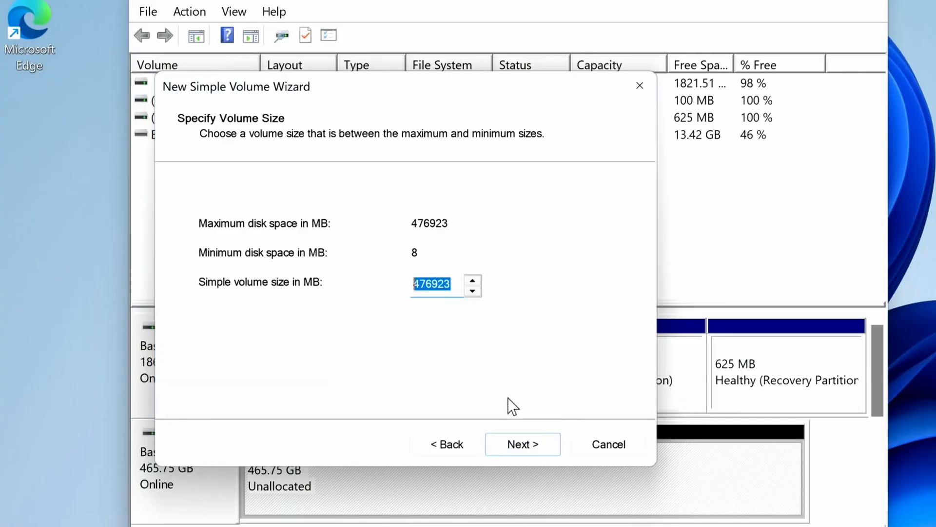
pyautogui.click(524, 445)
pyautogui.click(500, 226)
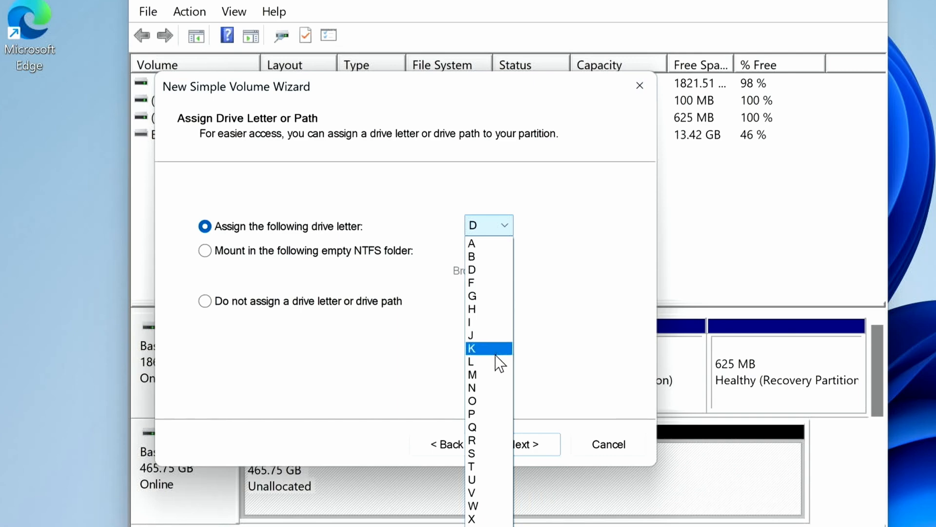
pyautogui.click(494, 270)
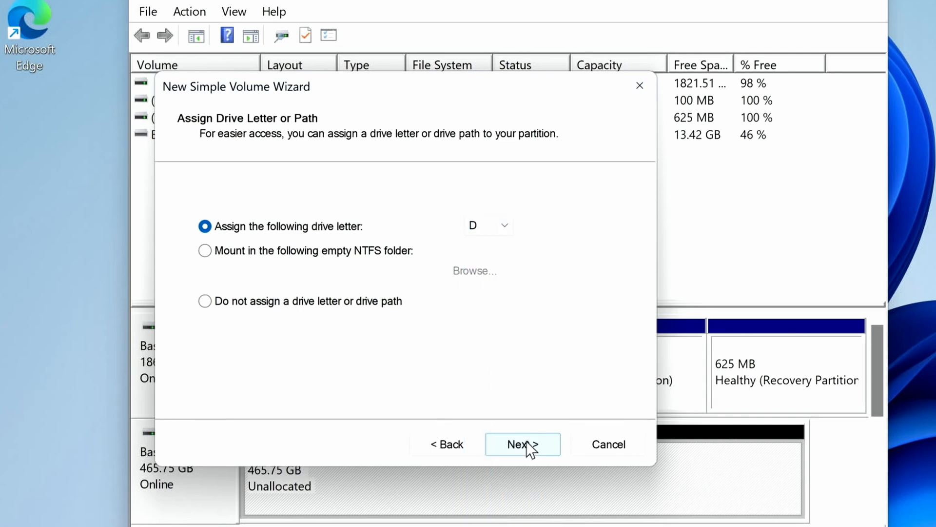
pyautogui.click(526, 444)
# Label the new volume STORAGE WD500GB and create it with a quick NTFS format and default allocation unit size
pyautogui.moveTo(456, 323); pyautogui.dragTo(371, 323)
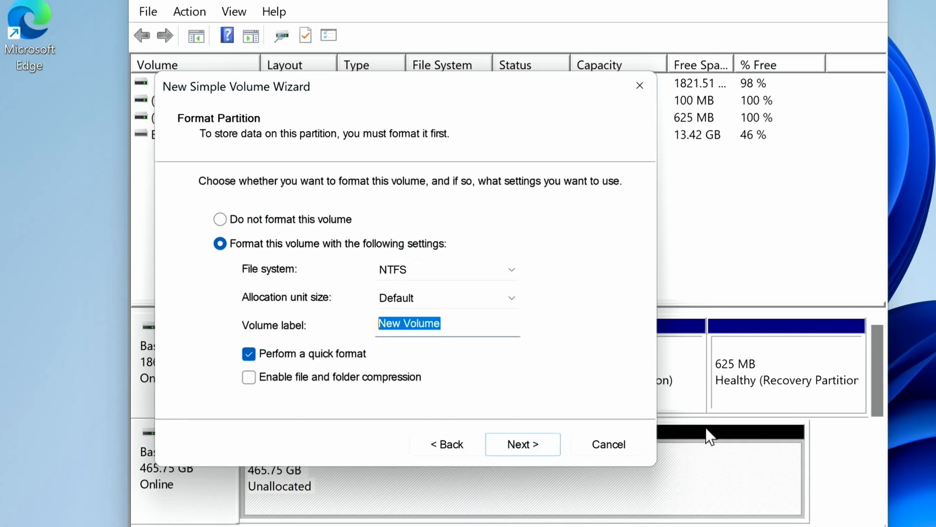
pyautogui.write('STORAGE')
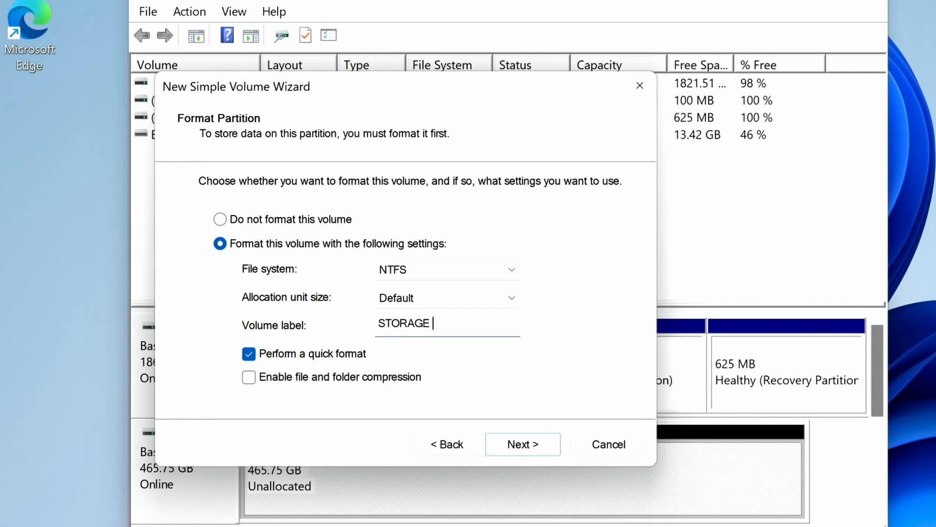
pyautogui.write(' WD500GB')
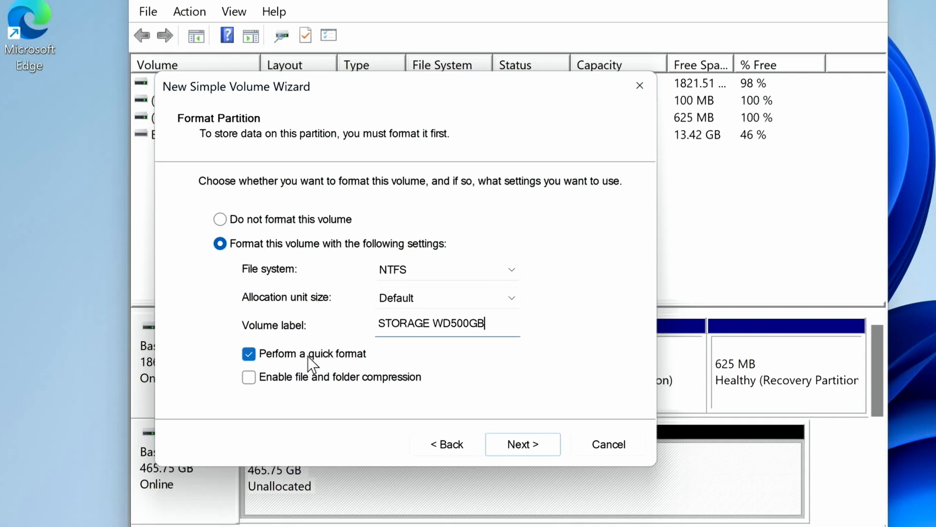
pyautogui.click(521, 445)
pyautogui.click(521, 445)
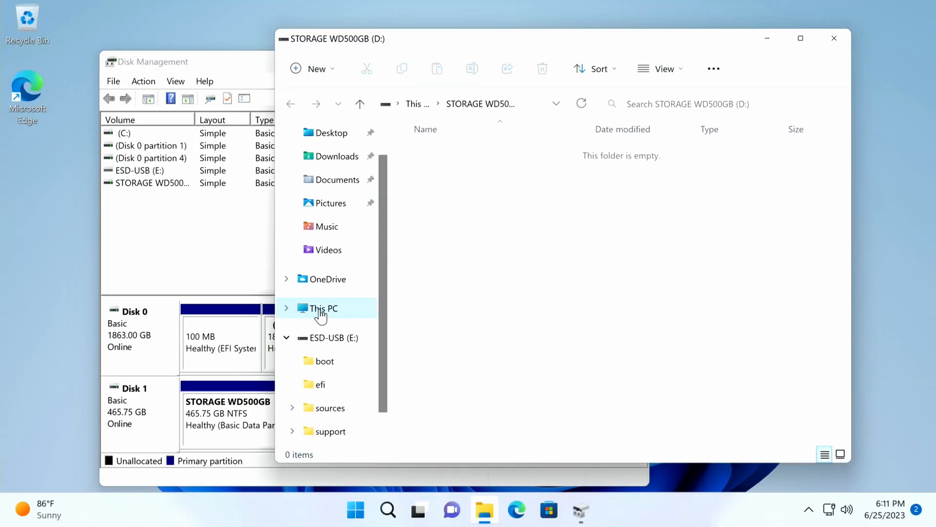
# Examine the local disk, new storage volume and USB drive listed under This PC in File Explorer
pyautogui.click(320, 309)
pyautogui.click(467, 310)
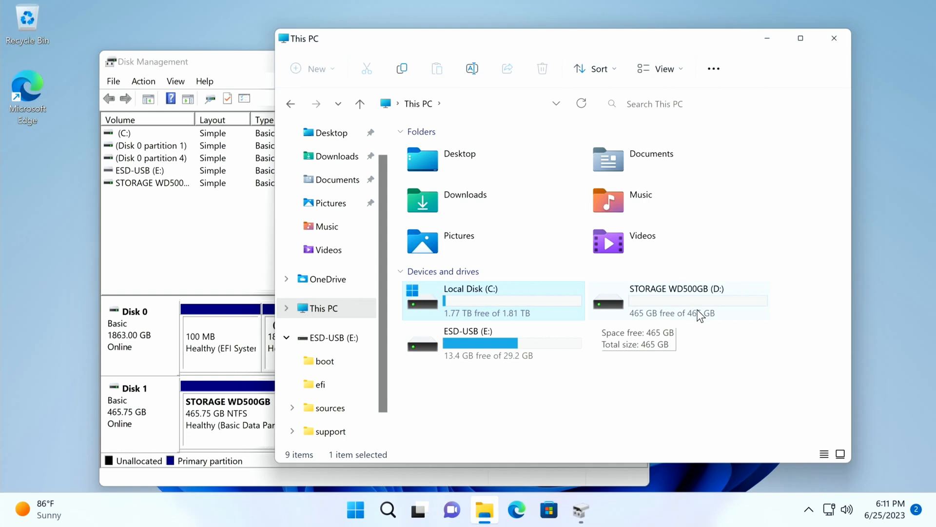
pyautogui.click(482, 349)
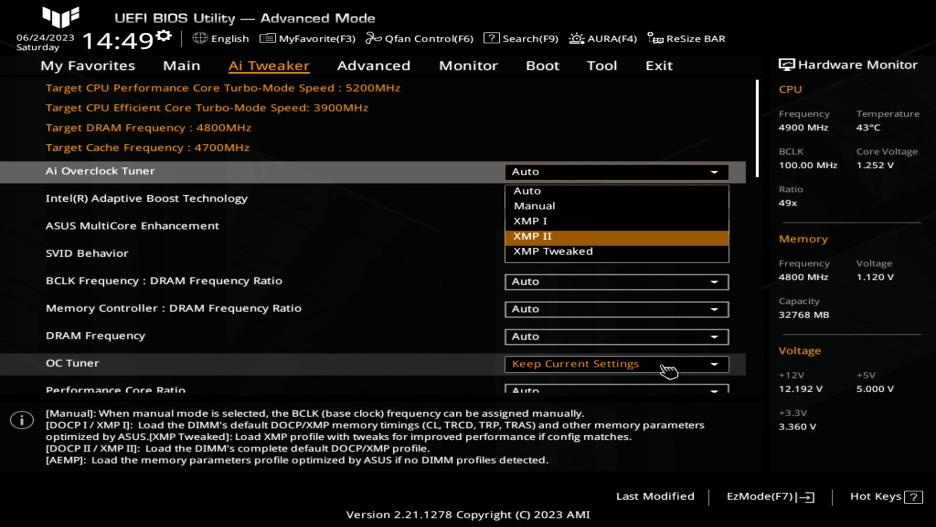
# Switch to the ASUS UEFI BIOS and set Ai Overclock Tuner to XMP II
pyautogui.press('Return')
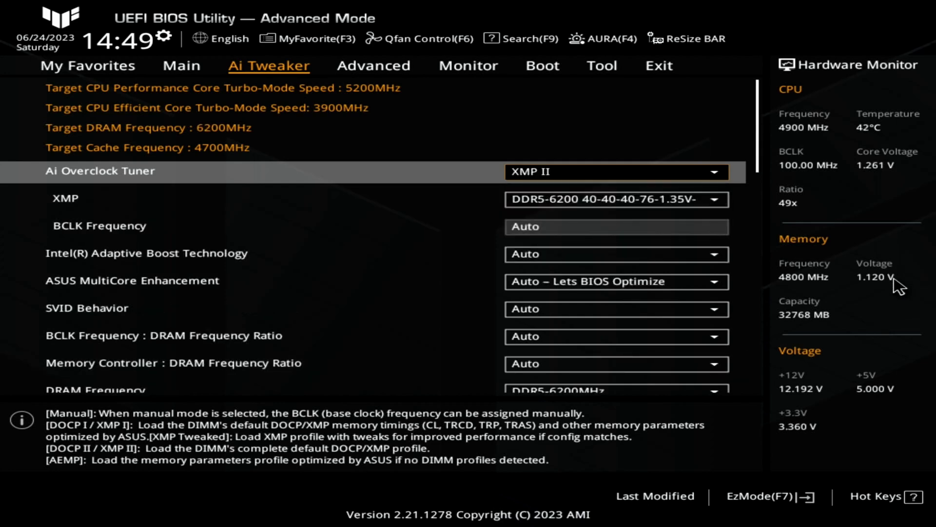